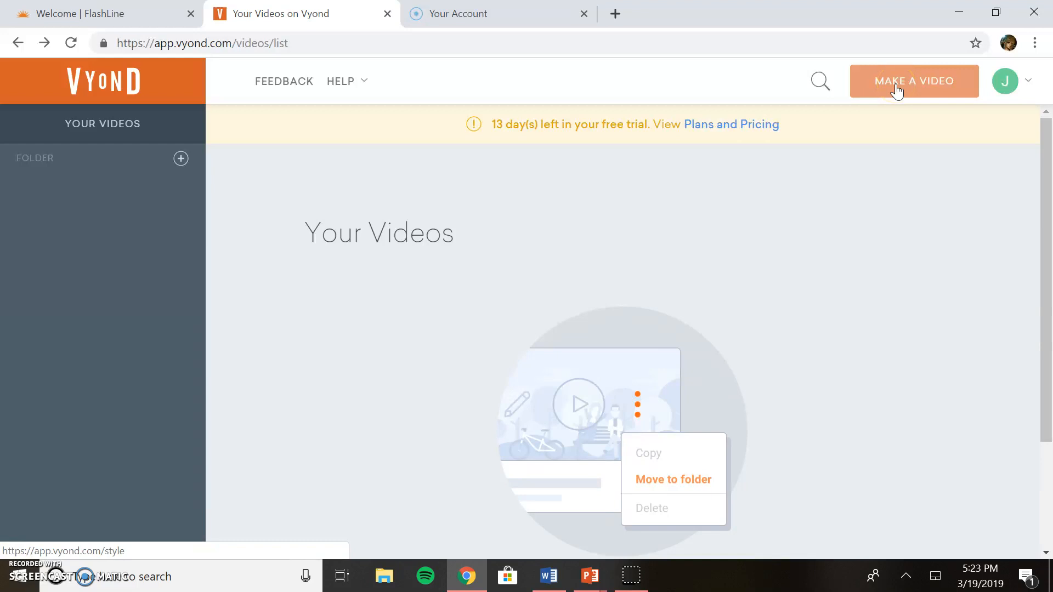
Start a new video, preview the Contemporary, Business Friendly and Whiteboard Animation styles, and choose Whiteboard Animation
left_click(894, 84)
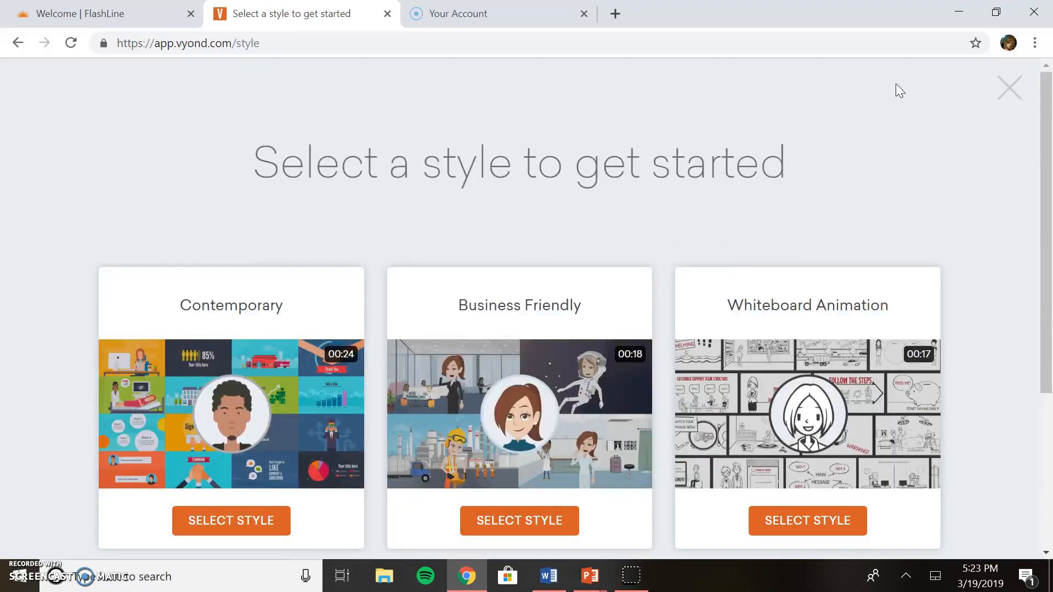
scroll(896, 84, "down", 1)
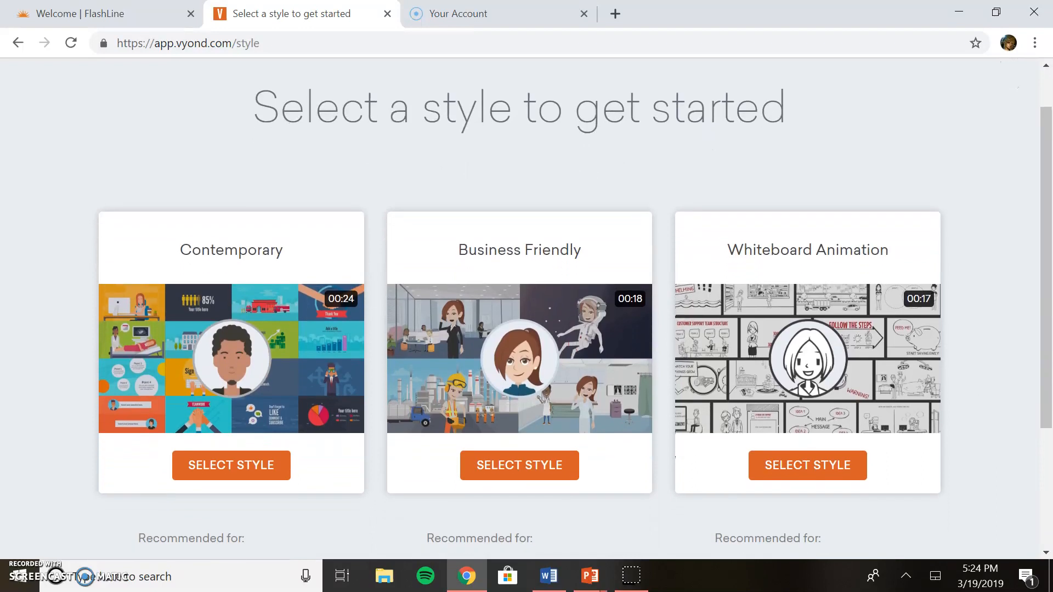
scroll(527, 314, "down", 1)
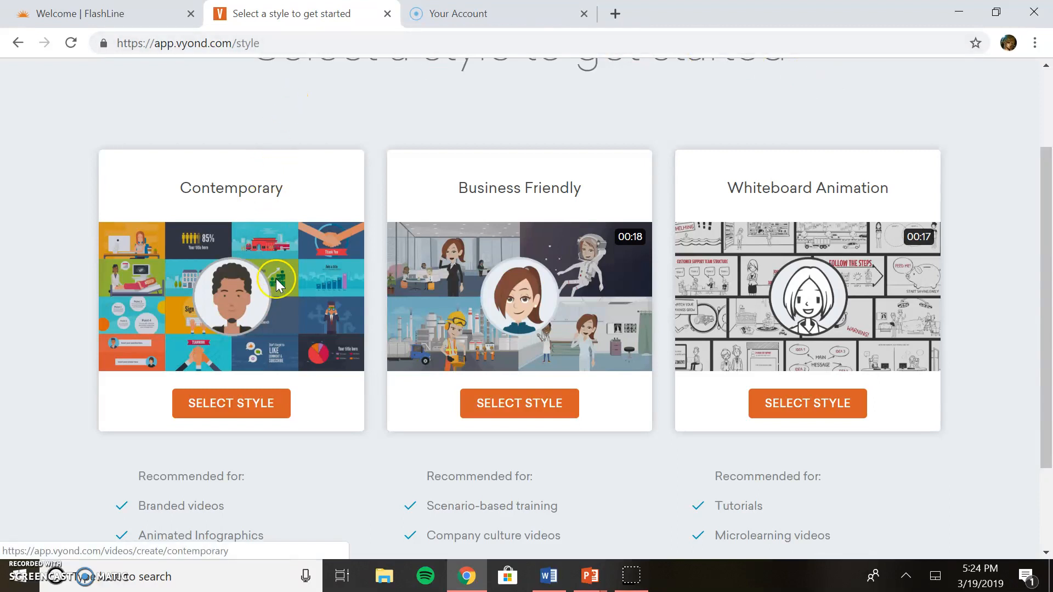
mouse_move(275, 279)
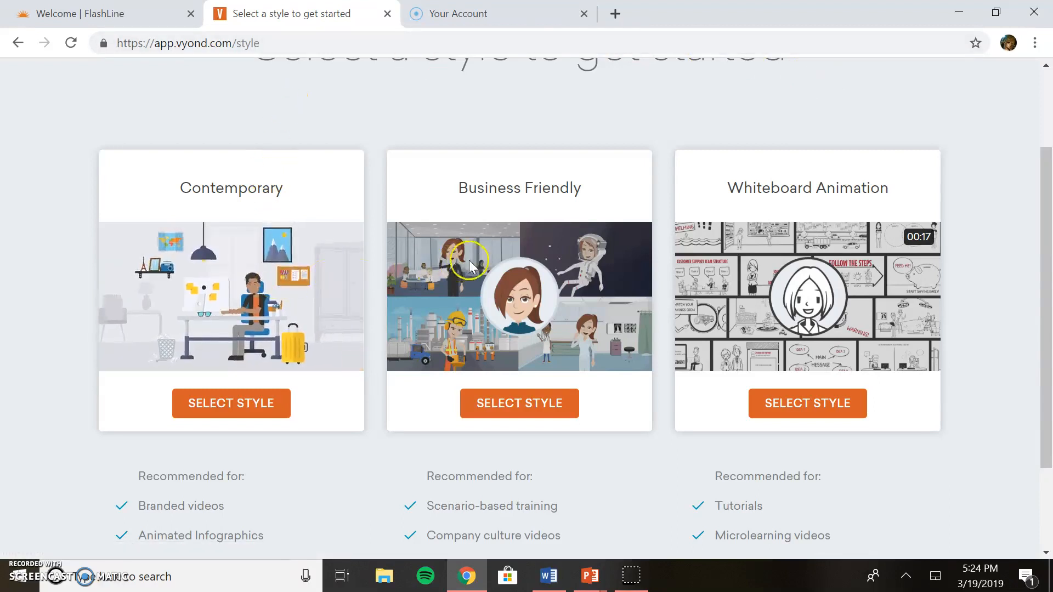
mouse_move(470, 261)
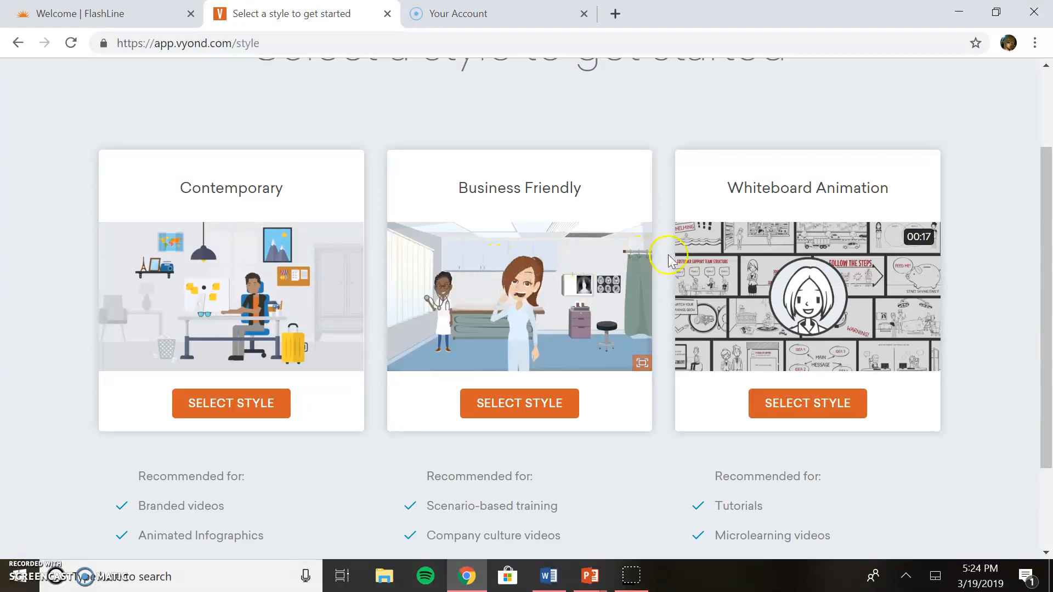
mouse_move(722, 262)
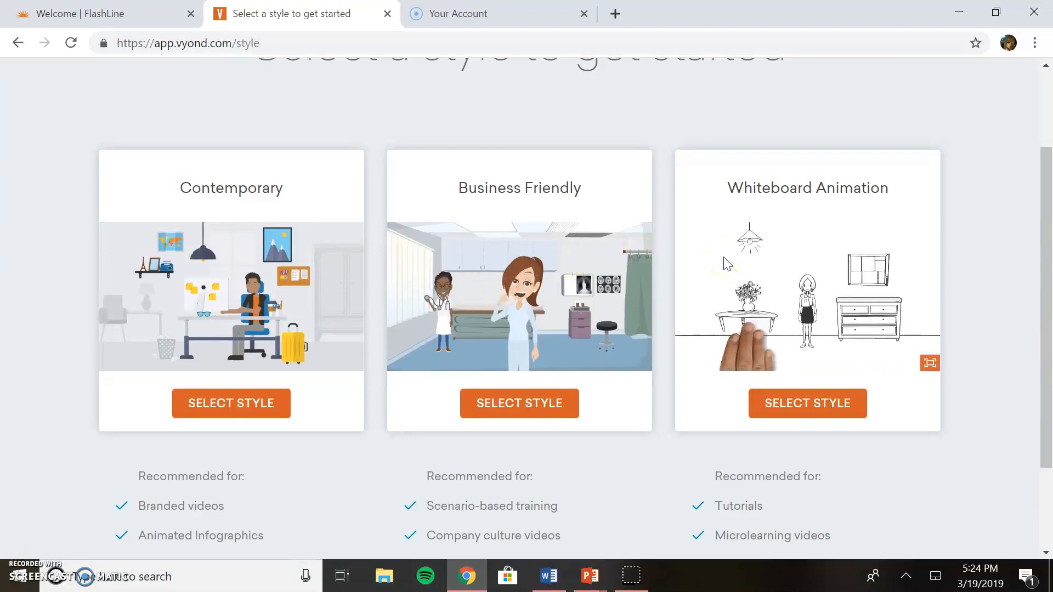
scroll(726, 263, "down", 2)
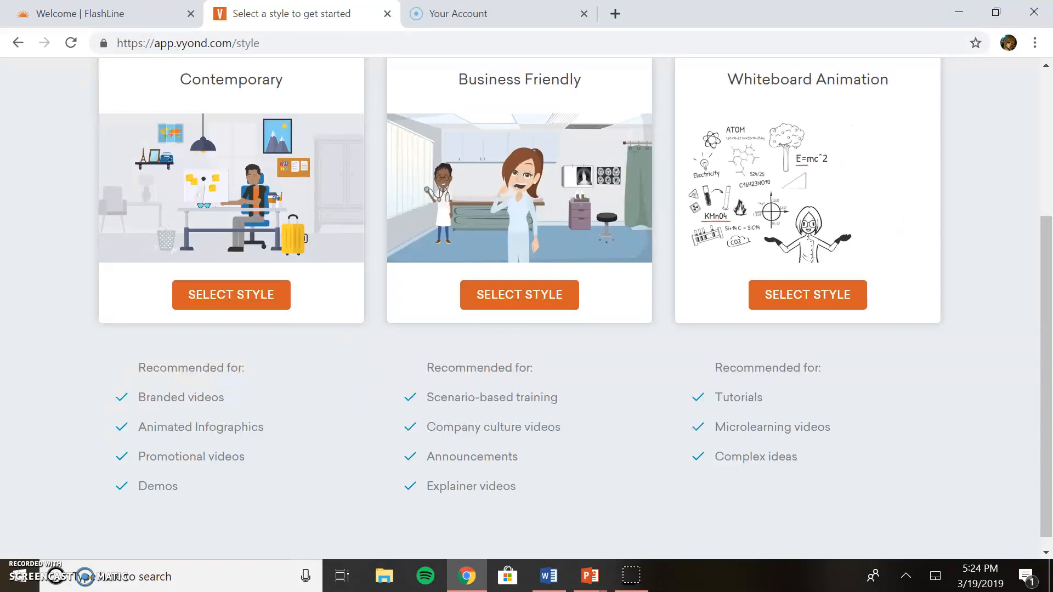
left_click(808, 295)
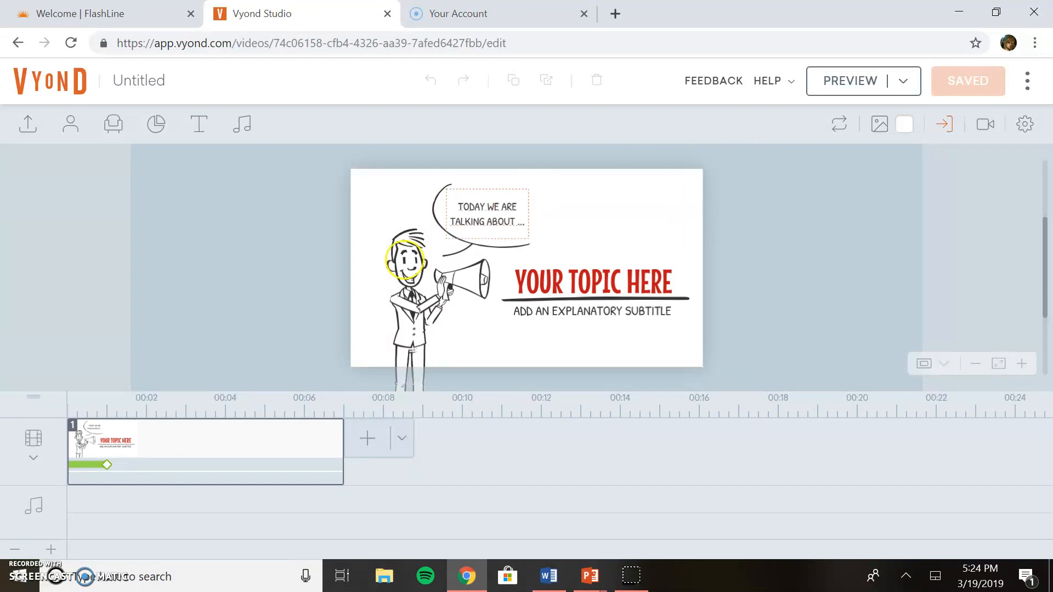
Delete the default template scene from the timeline to leave an empty scene
left_click(289, 426)
right_click(289, 433)
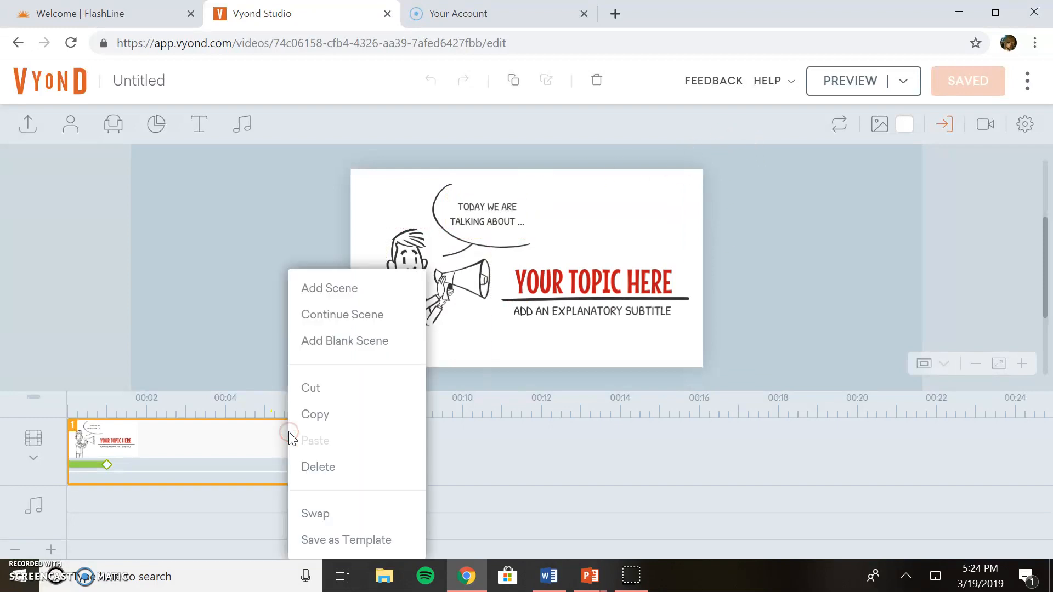
left_click(318, 472)
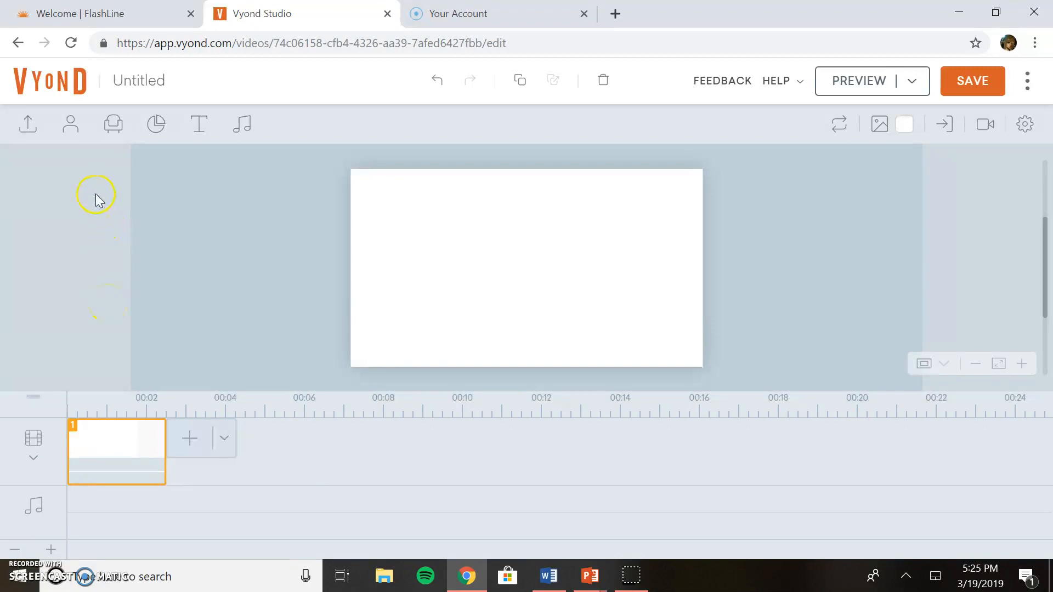
Search the whiteboard character library for "old"
left_click(71, 127)
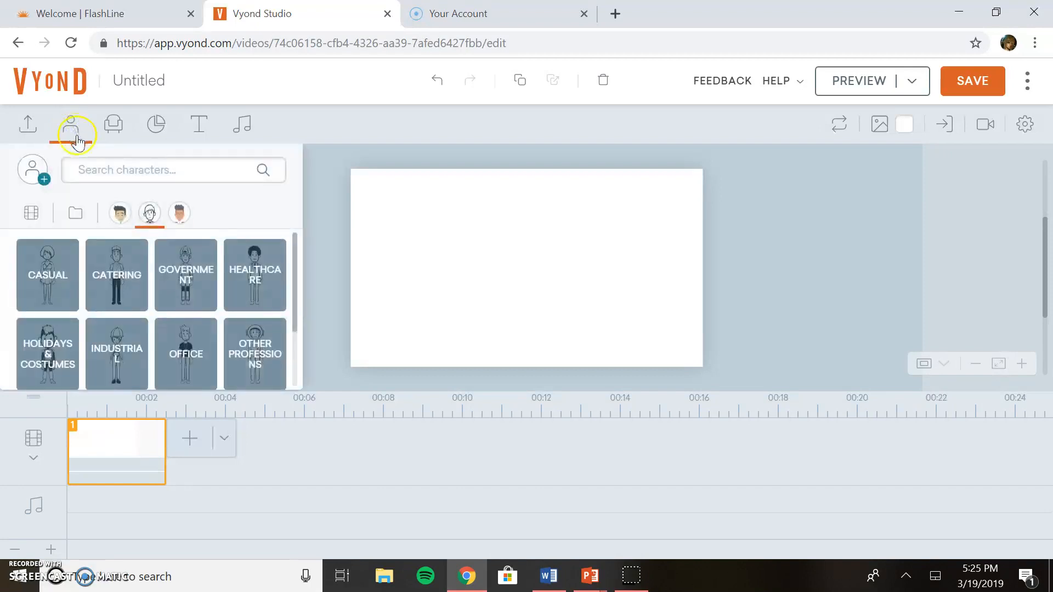
scroll(55, 285, "down", 2)
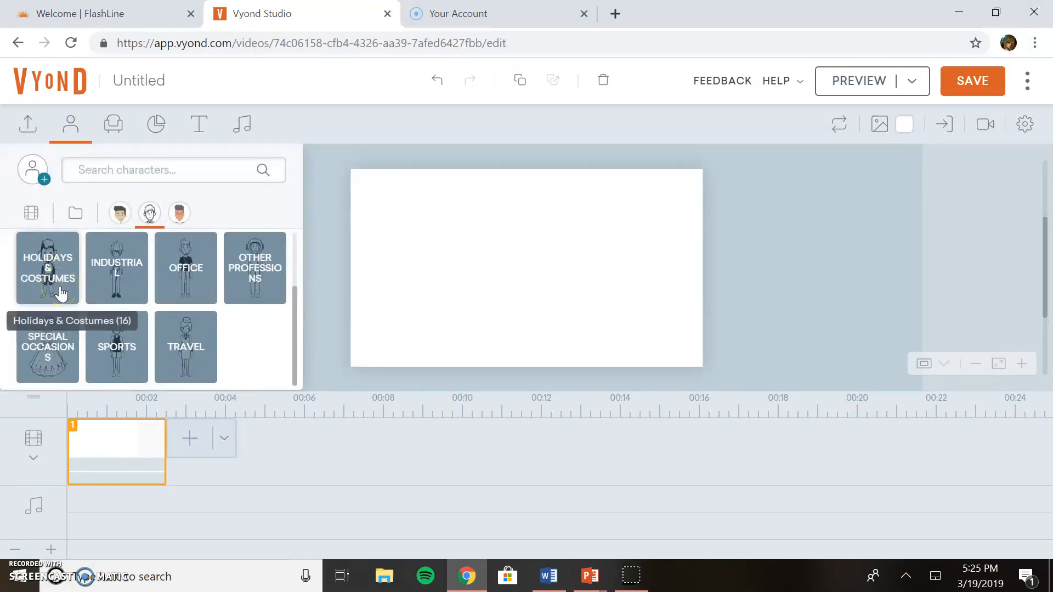
scroll(61, 295, "up", 2)
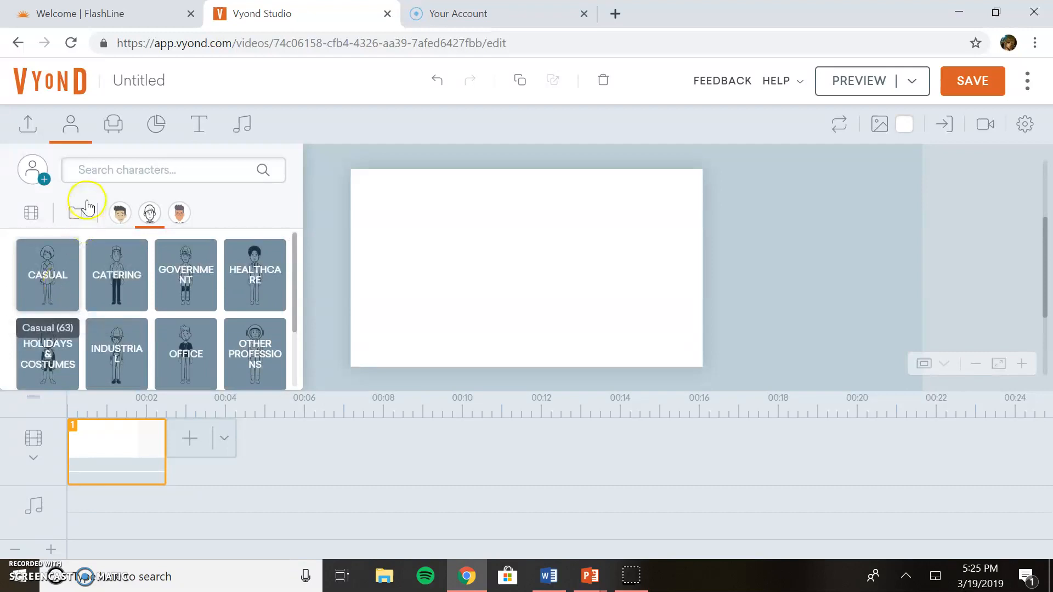
left_click(100, 171)
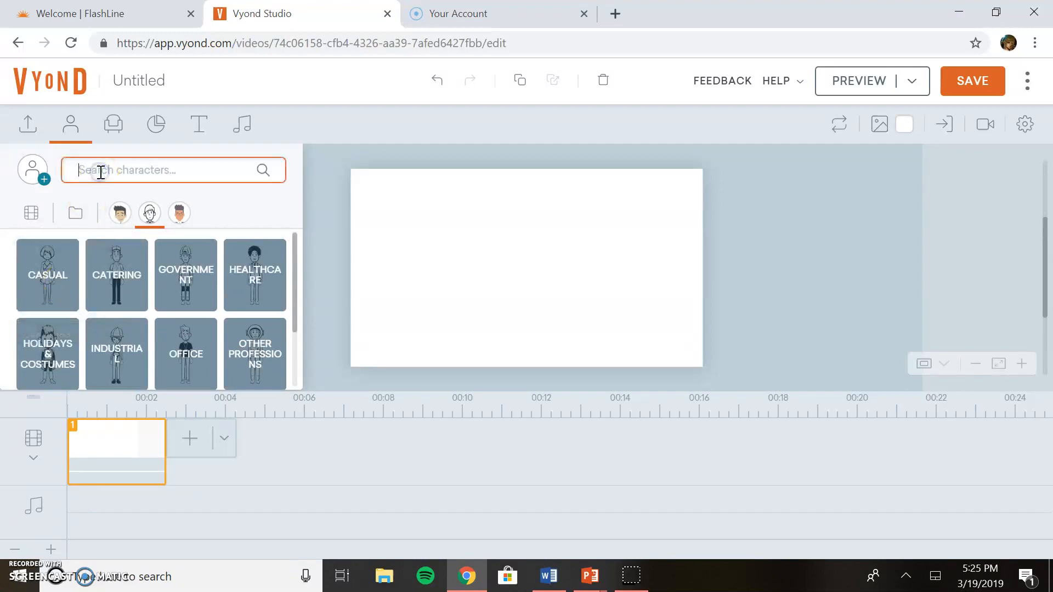
type("old")
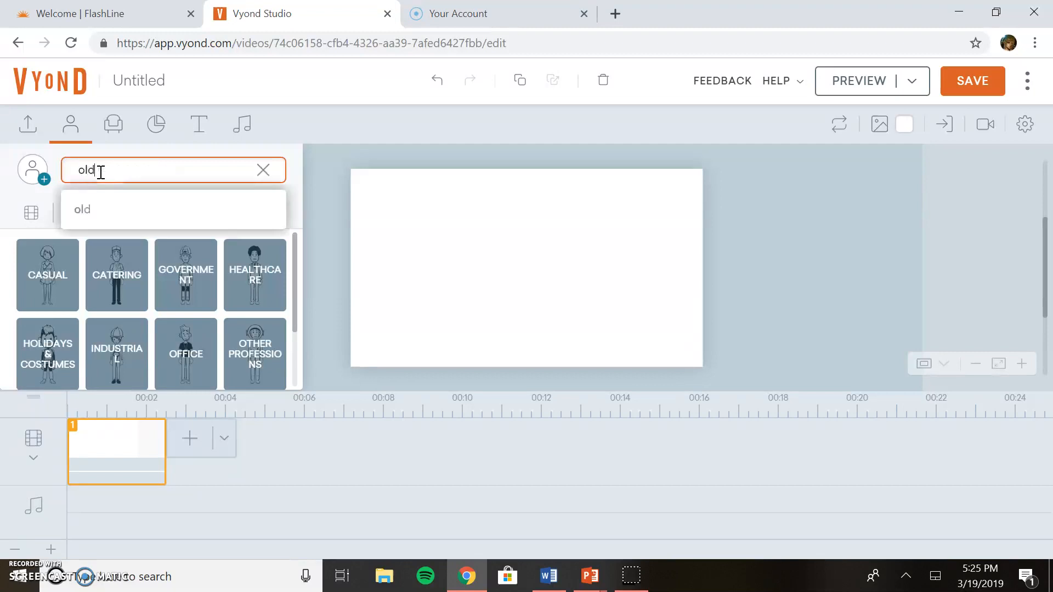
key("Return")
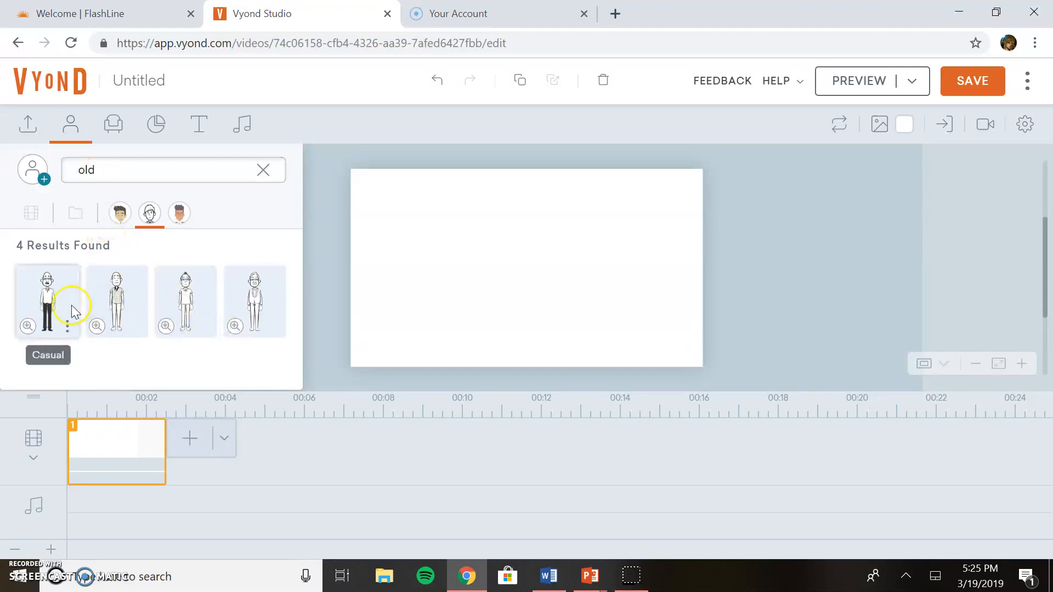
Add the old man with a moustache and dark trousers to the scene, then clear the search and close the character library
left_click(68, 328)
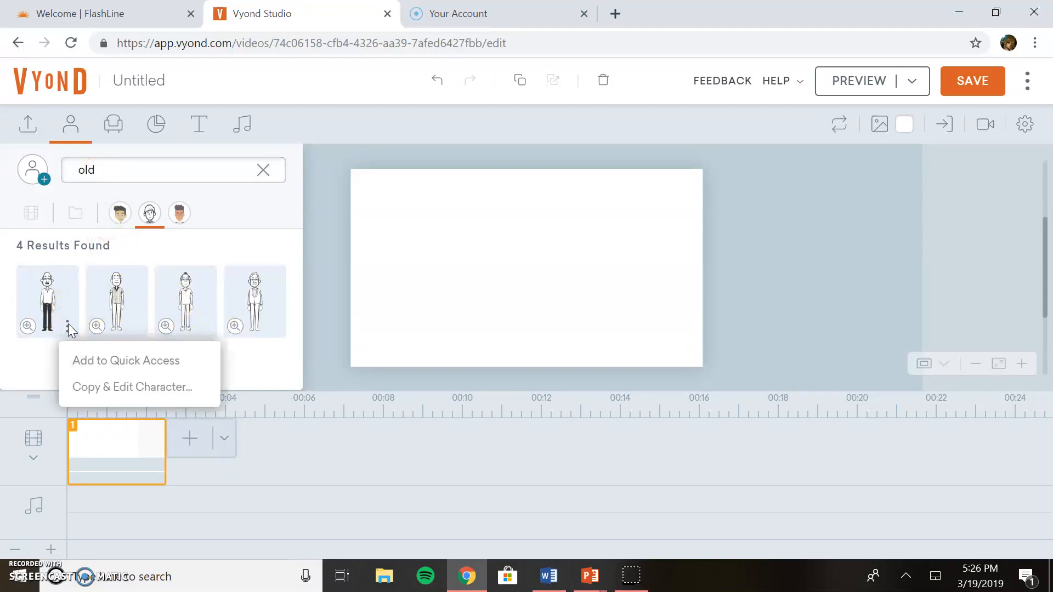
left_click(54, 302)
left_click_drag(47, 306, 391, 288)
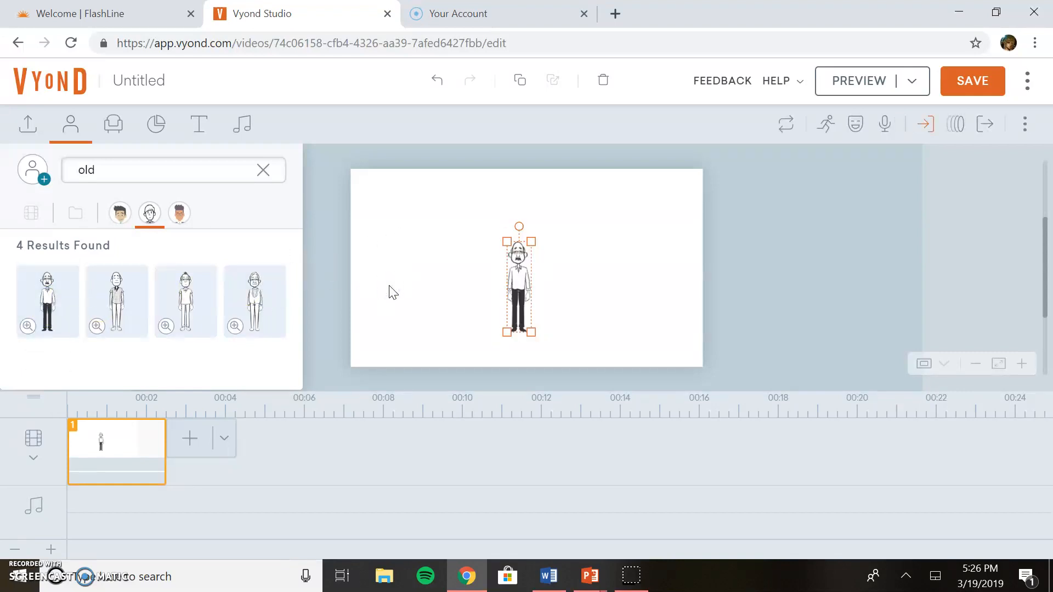
left_click(263, 170)
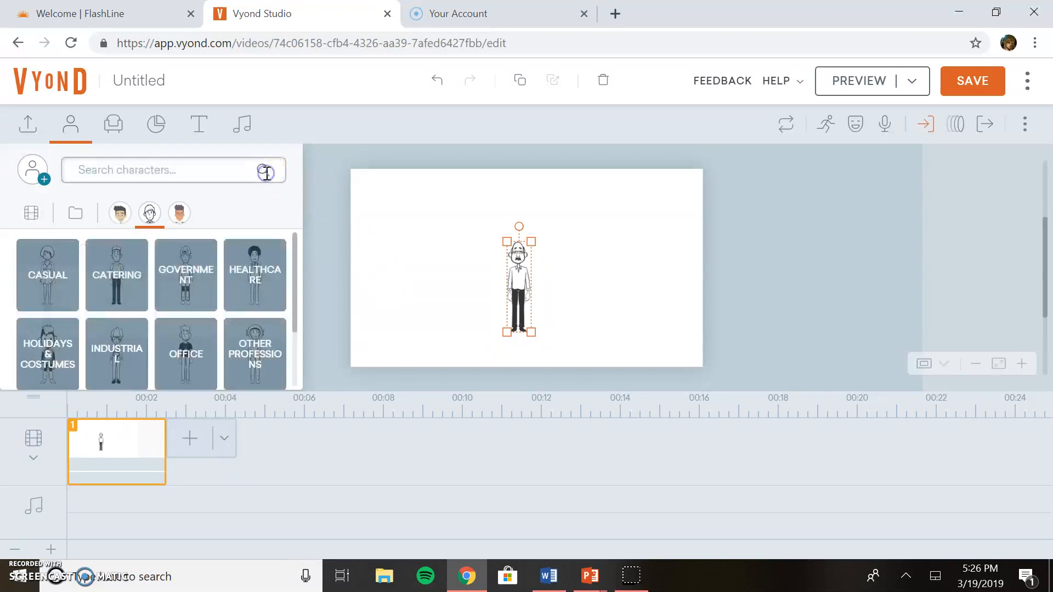
left_click(321, 180)
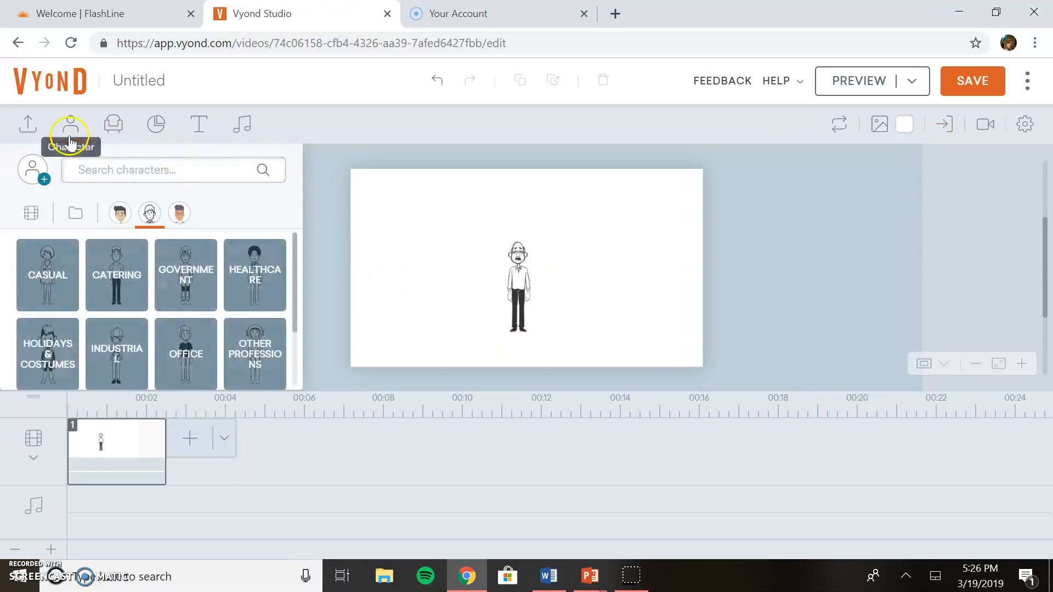
left_click(69, 137)
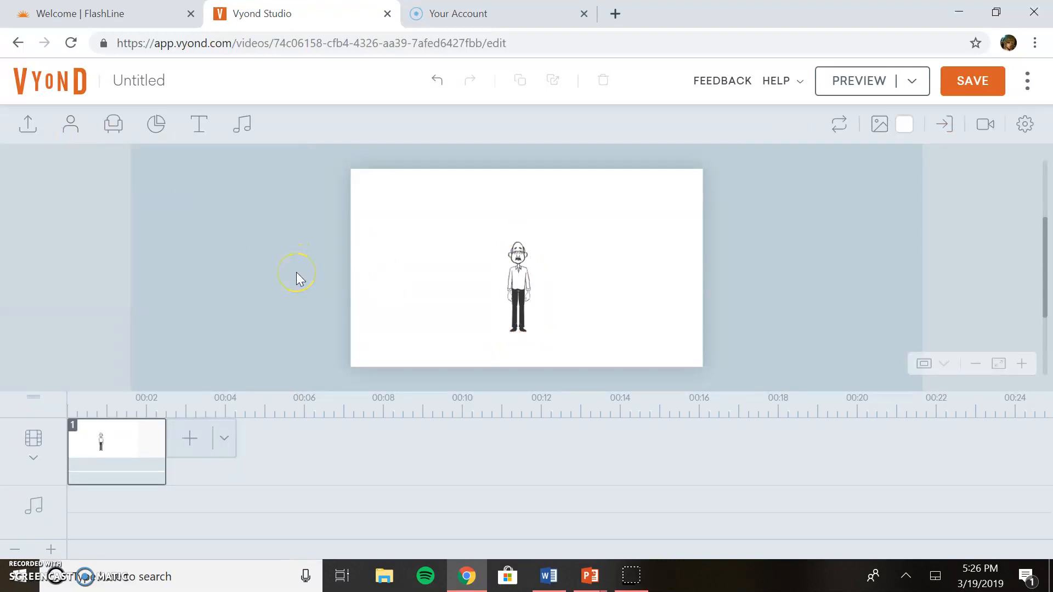
Enlarge the old man character and move him to the lower-left corner of the scene
left_click(515, 272)
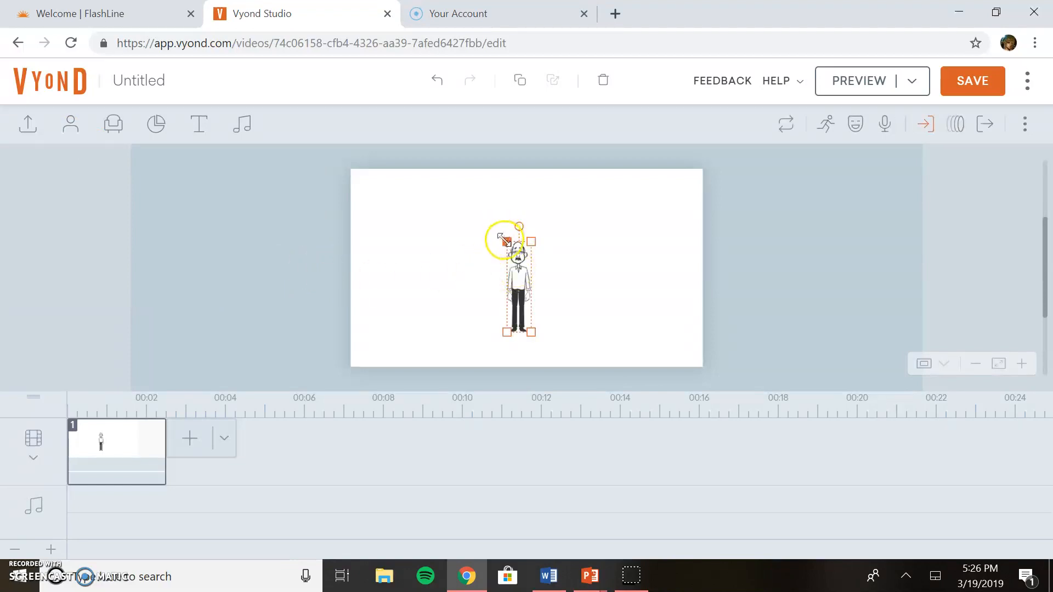
left_click_drag(484, 236, 383, 271)
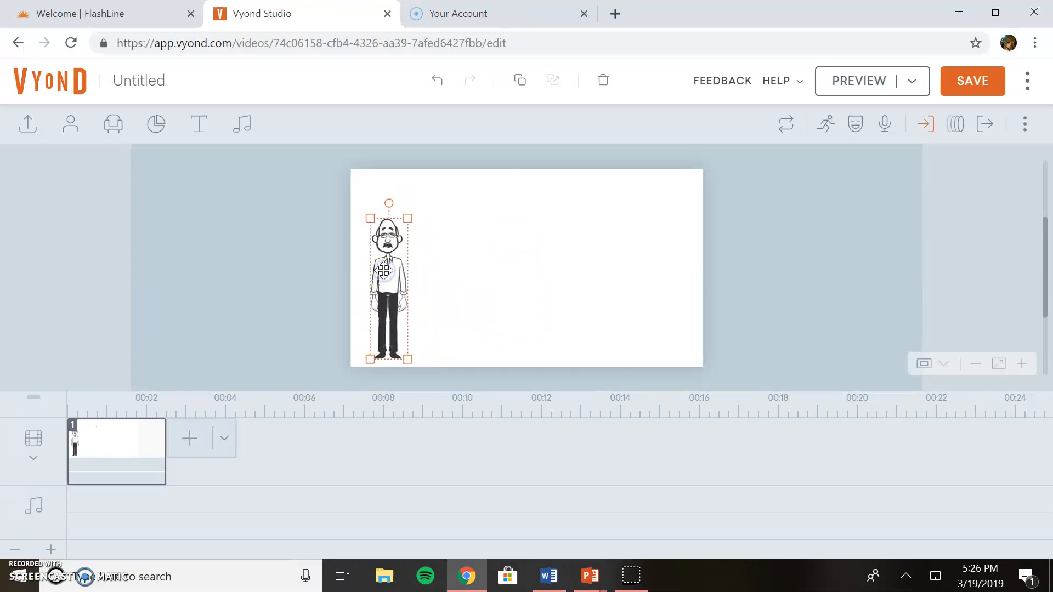
left_click(244, 298)
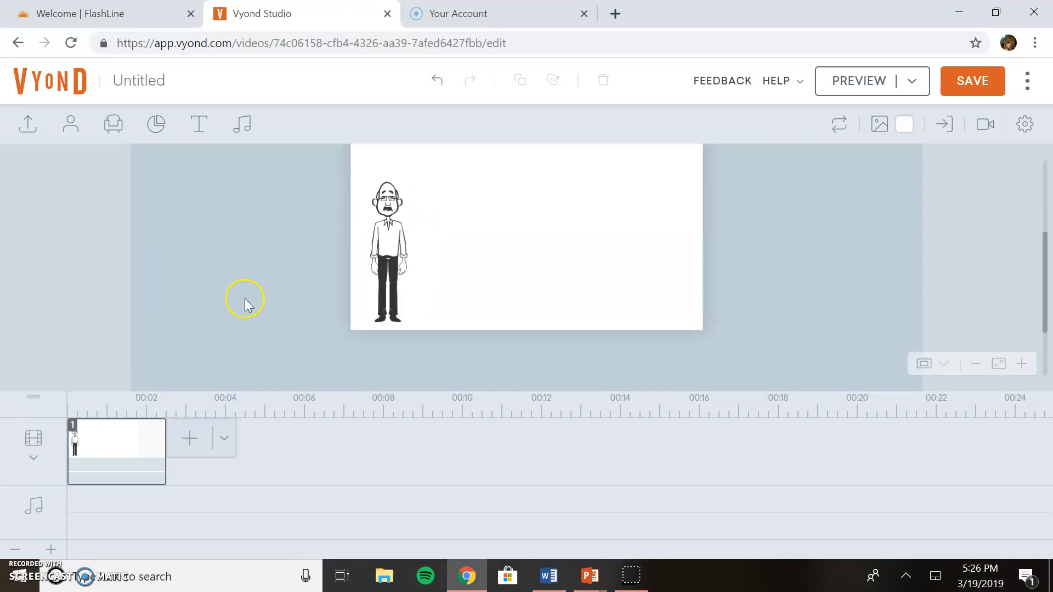
Apply the first Whiteboard - Illustration enter effect from the Whiteboard Animation category to the old man character
left_click(376, 243)
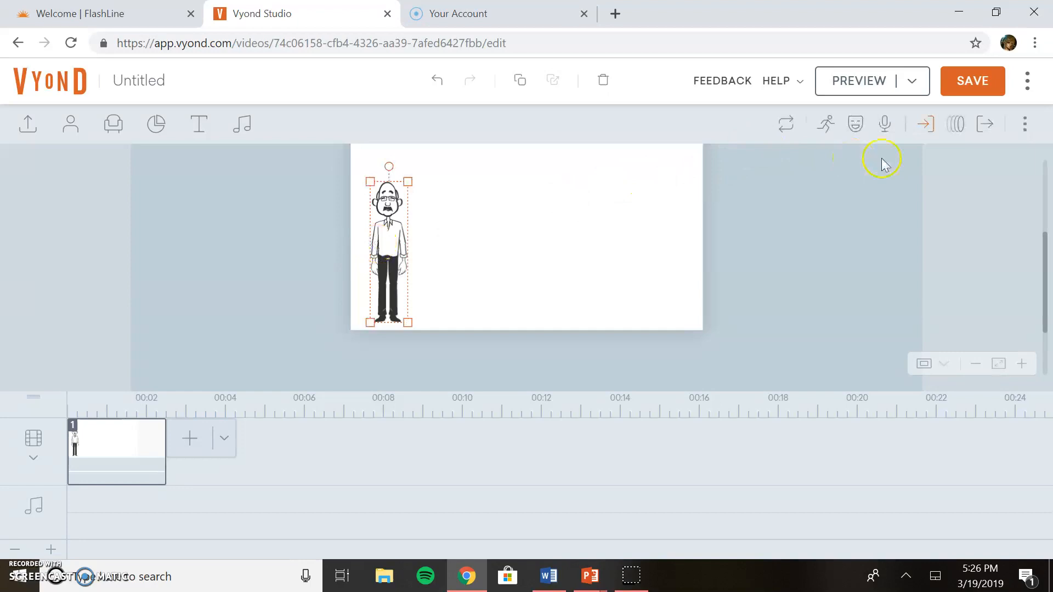
left_click(926, 129)
left_click(1019, 197)
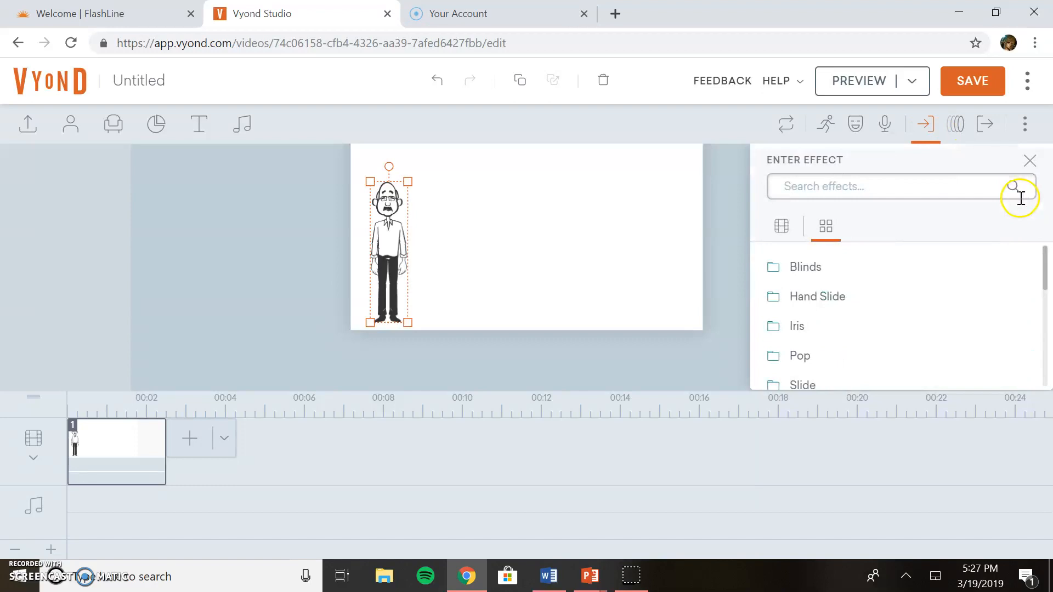
scroll(834, 317, "down", 3)
scroll(836, 321, "down", 3)
left_click(834, 305)
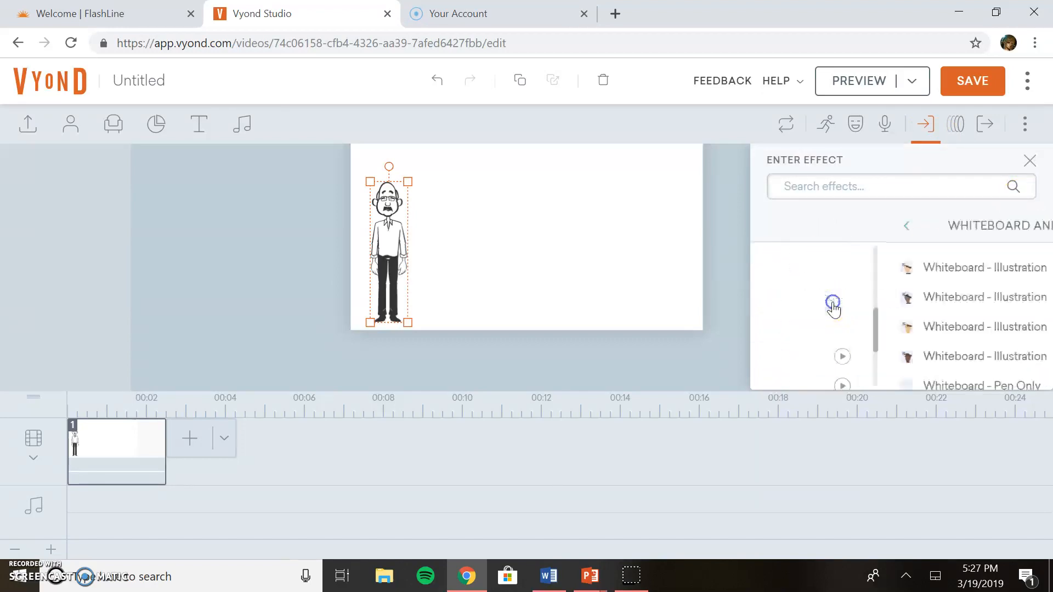
scroll(828, 291, "down", 3)
scroll(824, 286, "up", 1)
scroll(824, 286, "down", 1)
scroll(824, 286, "up", 3)
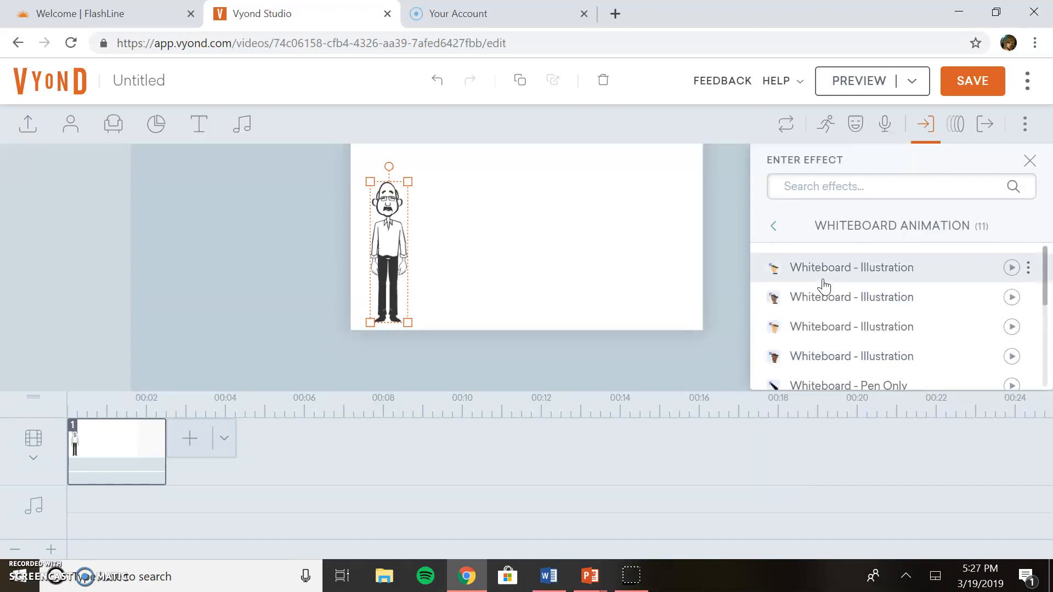
left_click(822, 280)
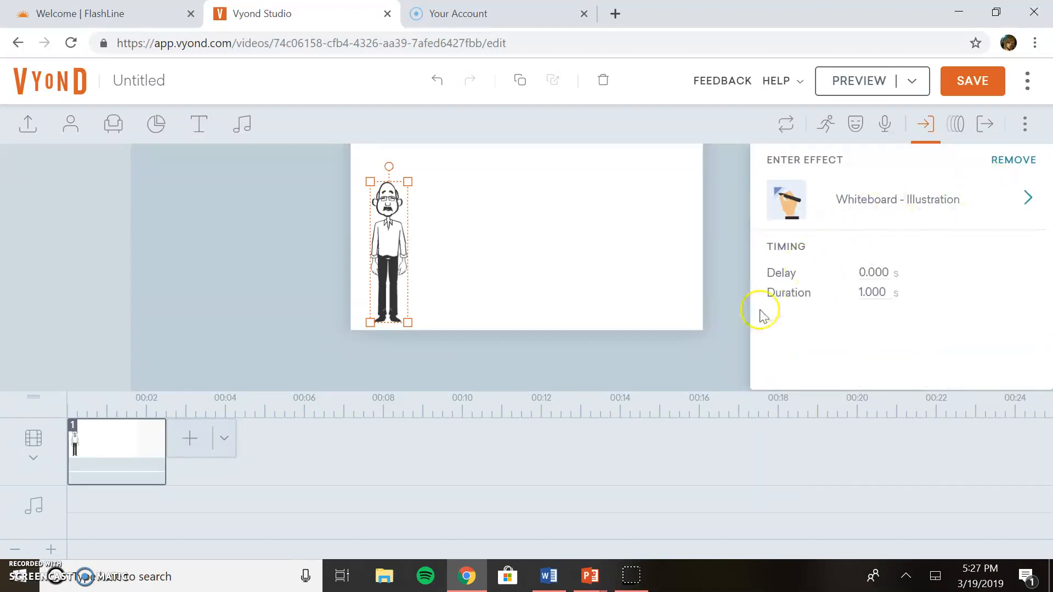
left_click(690, 359)
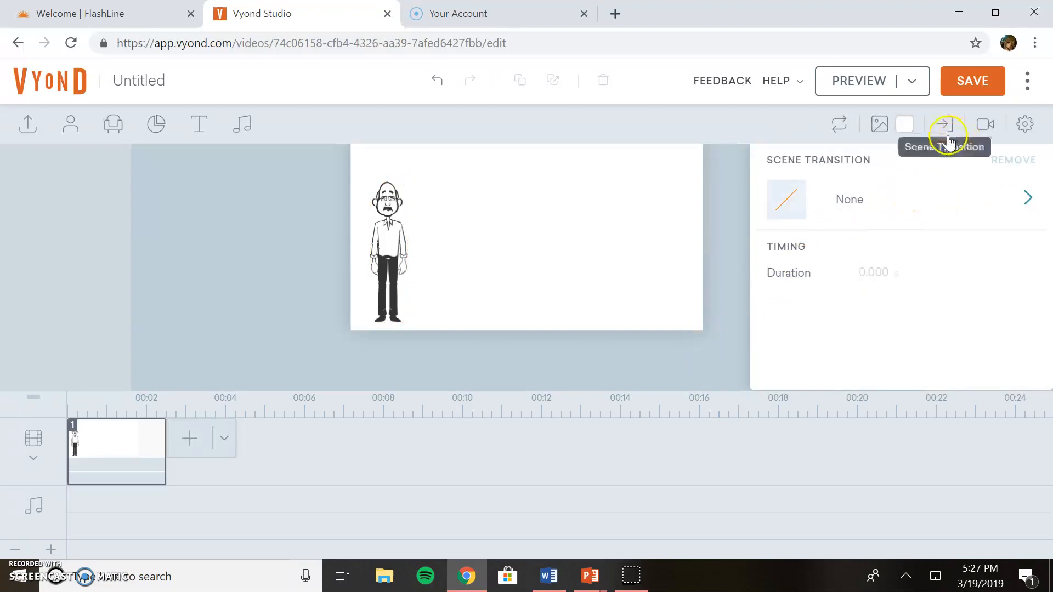
Preview the Slide - Right exit effect for the old man character
left_click(398, 258)
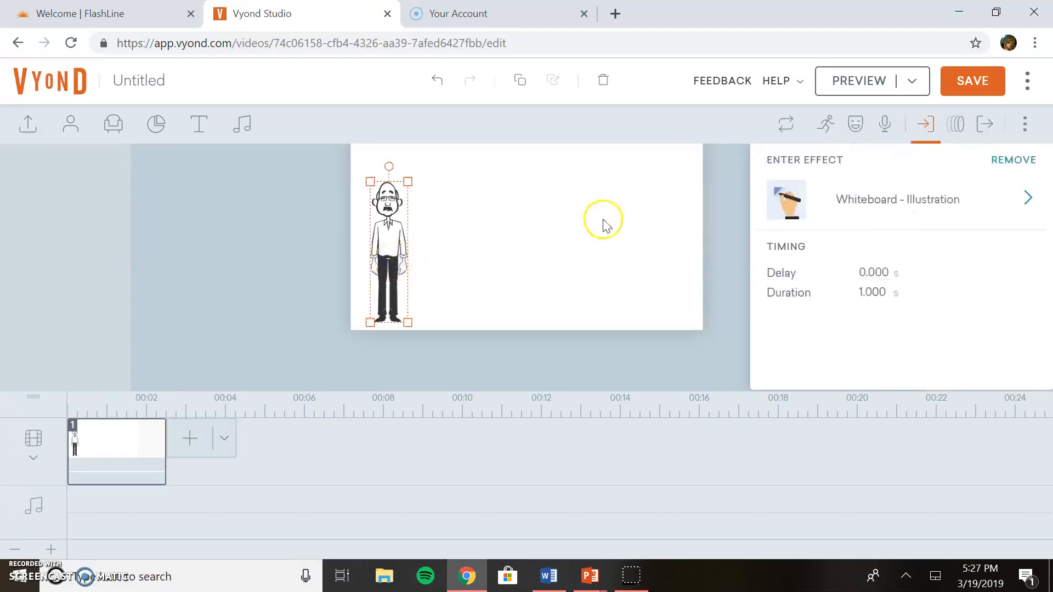
left_click(986, 128)
left_click(1019, 206)
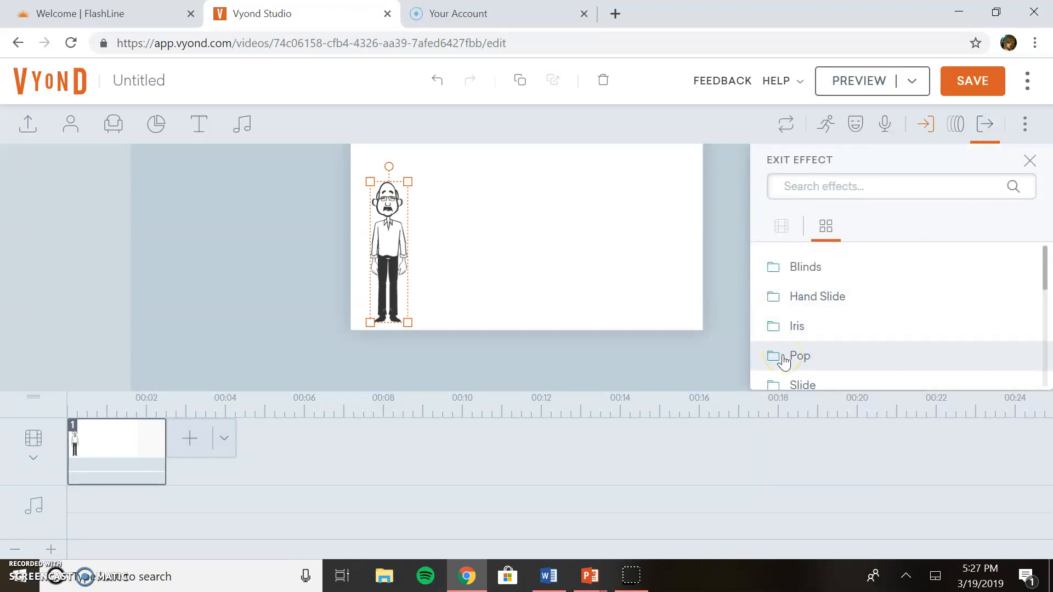
left_click(798, 385)
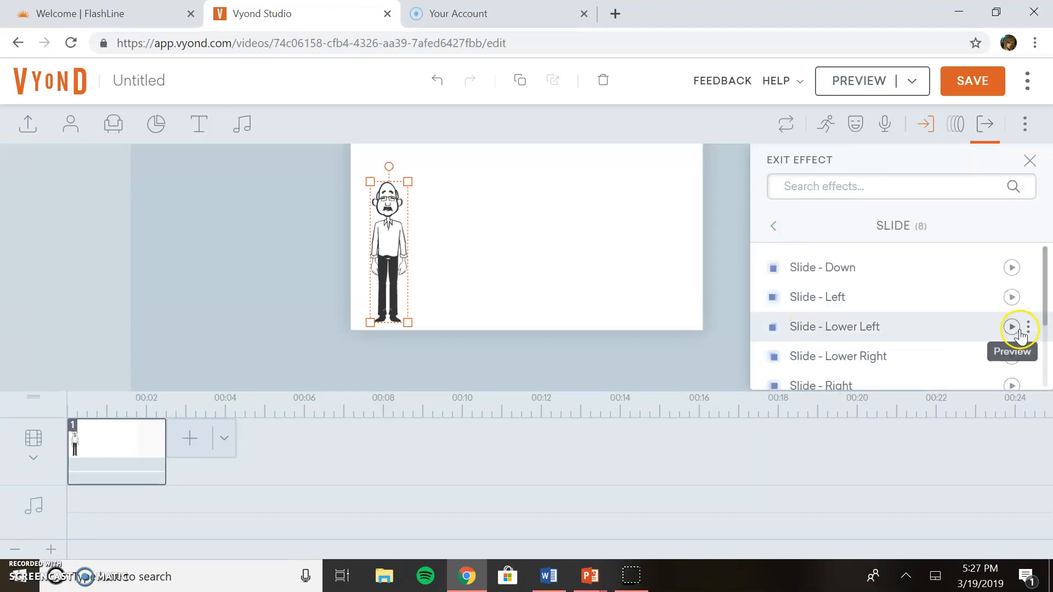
scroll(910, 335, "down", 1)
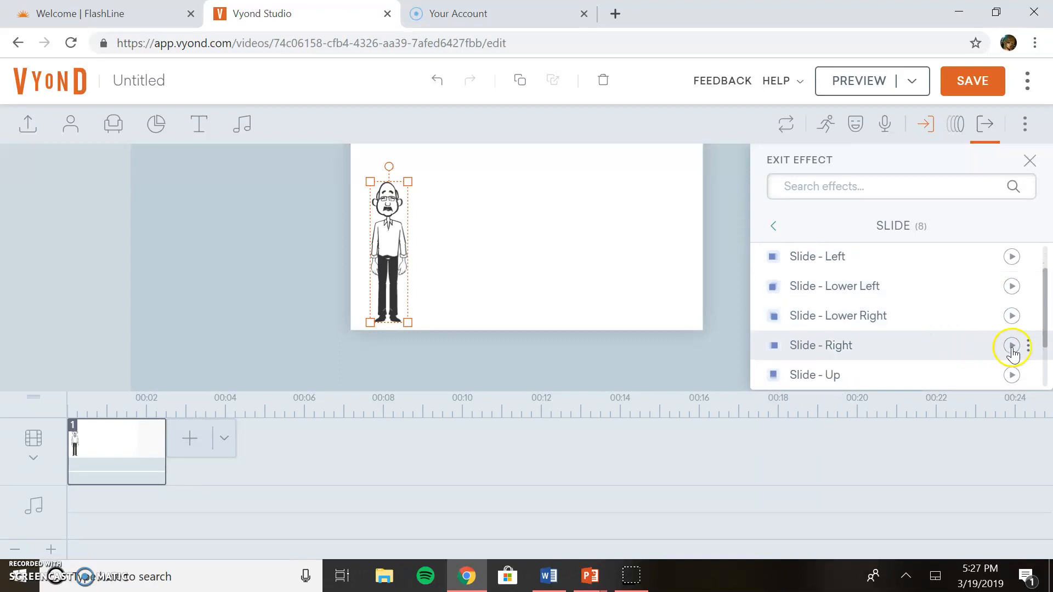
left_click(1011, 347)
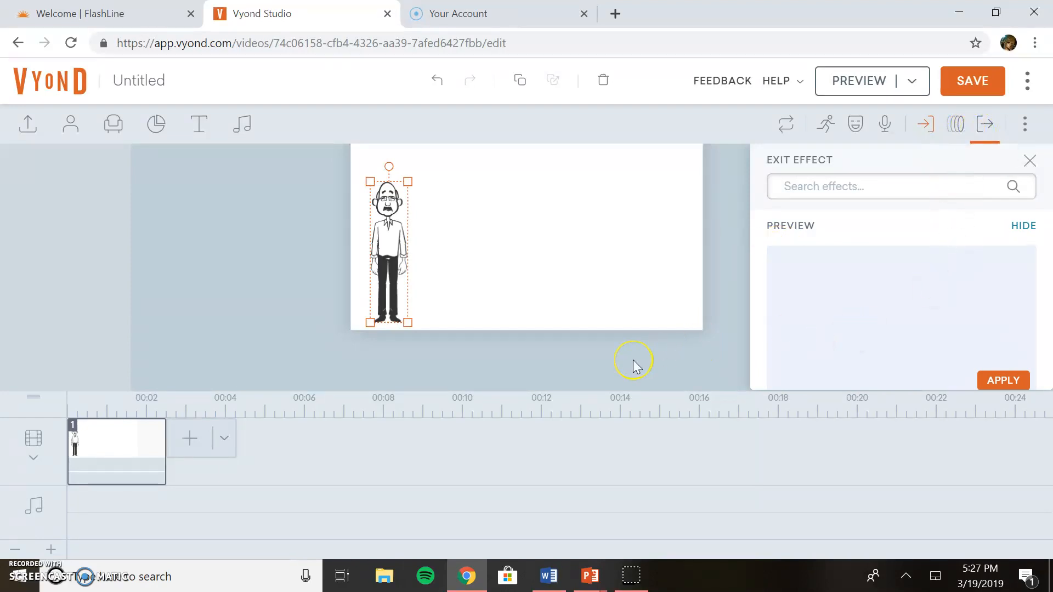
Preview the Wipe - Right exit effect from the Wipe category for the old man character, then close the effect preview without applying it
left_click(1029, 161)
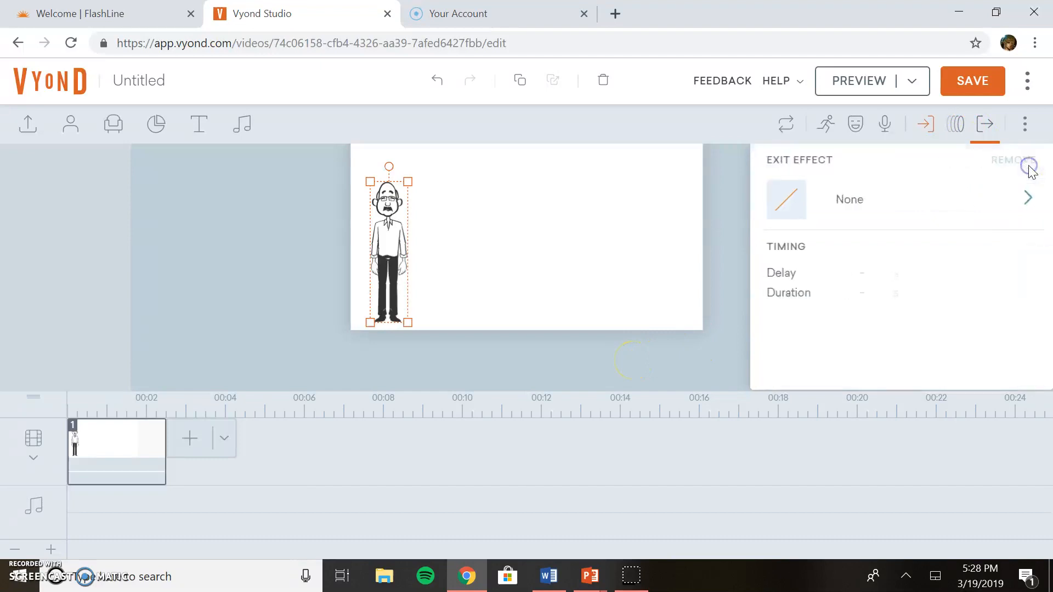
left_click(912, 198)
scroll(827, 354, "down", 2)
scroll(828, 357, "down", 3)
scroll(827, 358, "down", 1)
scroll(827, 357, "up", 2)
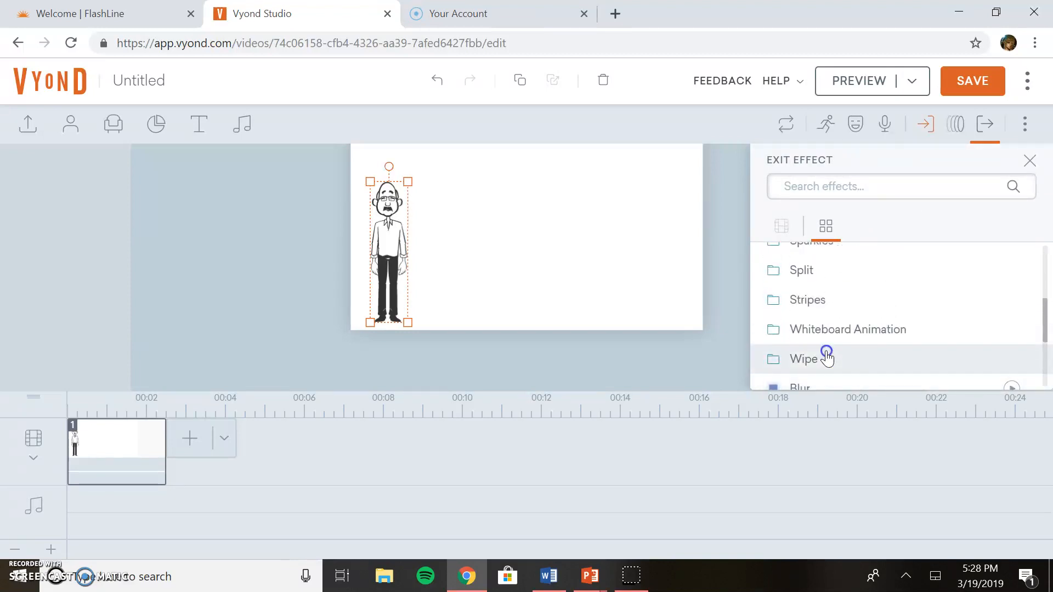
left_click(826, 356)
scroll(827, 357, "down", 2)
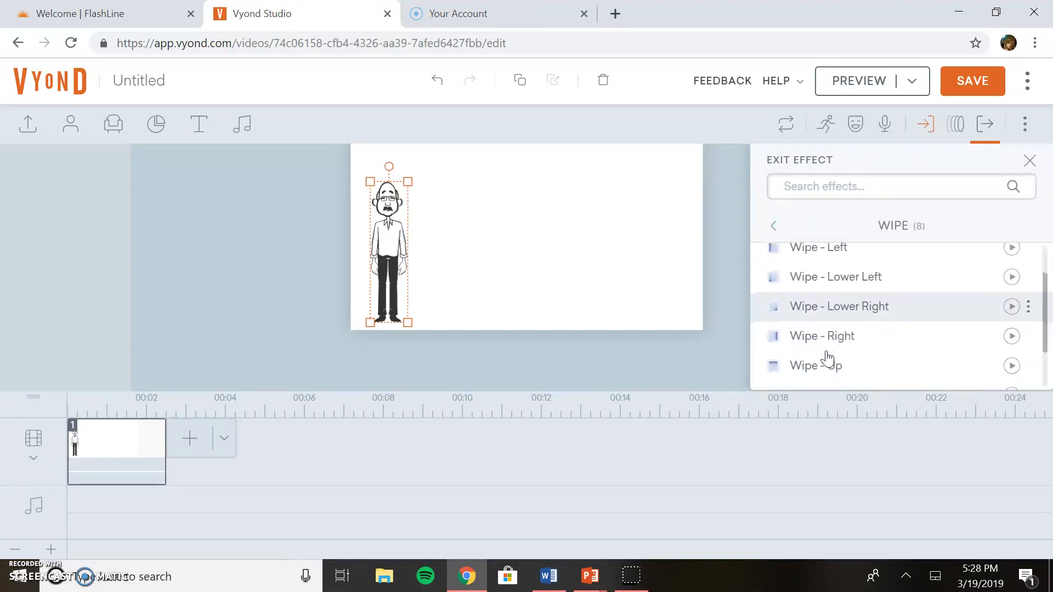
left_click(1011, 330)
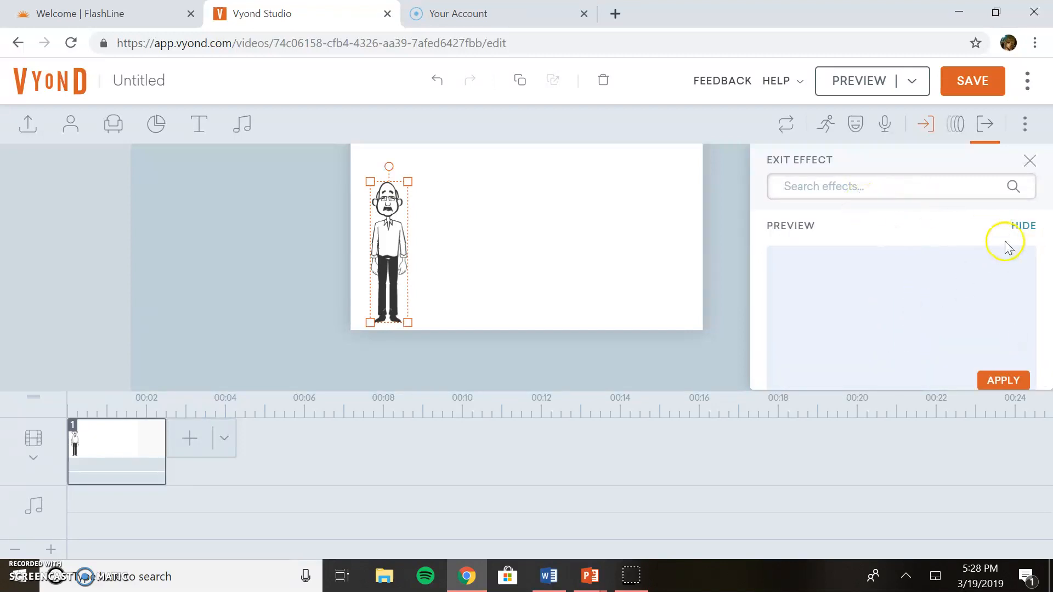
left_click(1027, 163)
left_click(832, 220)
left_click(997, 169)
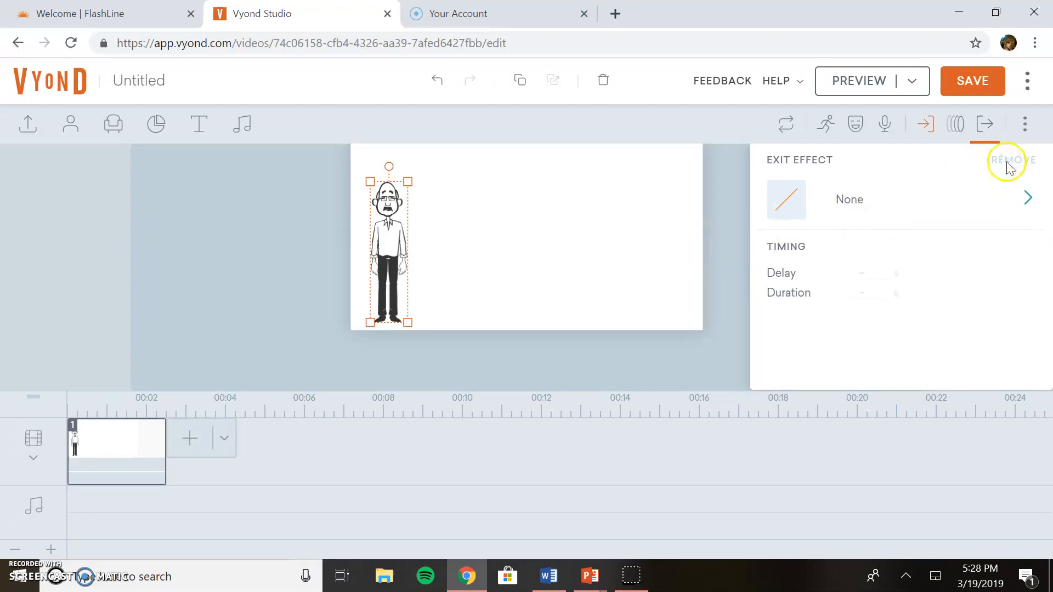
left_click(19, 549)
Search the old man character's available actions for "walk"
left_click(823, 132)
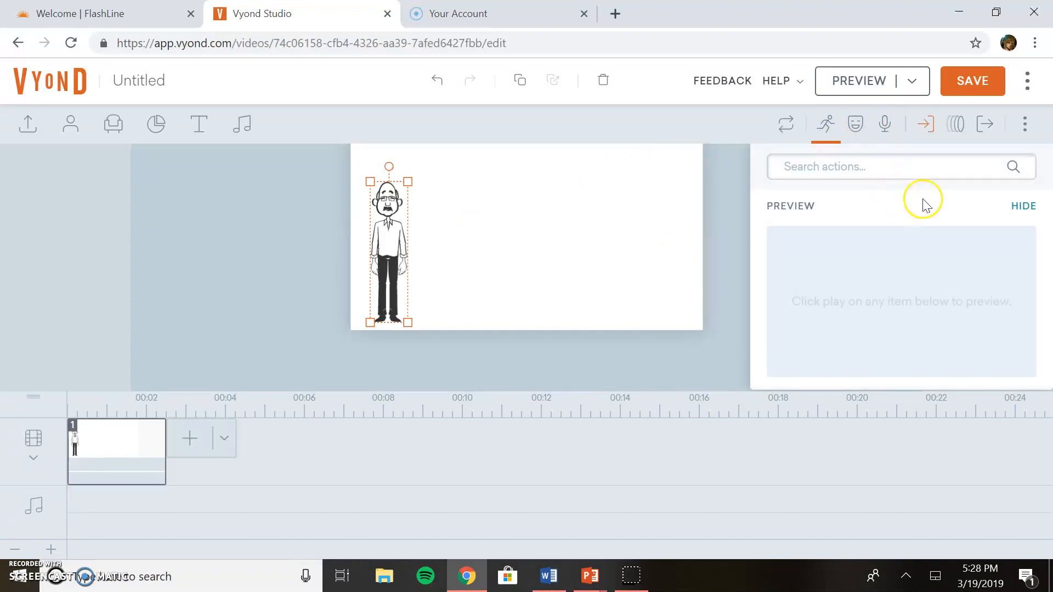
left_click(890, 171)
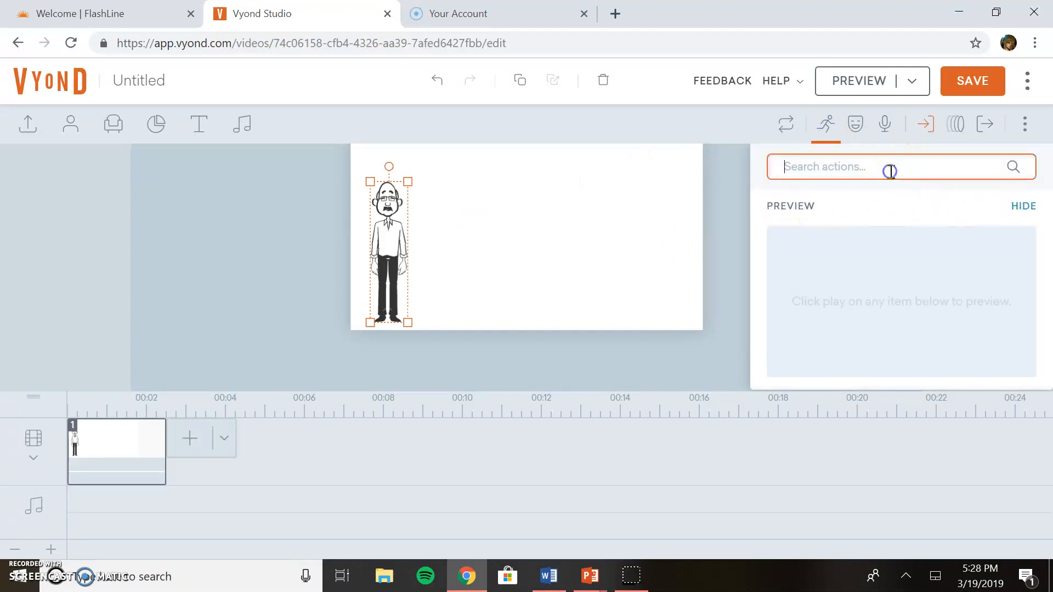
type("walk")
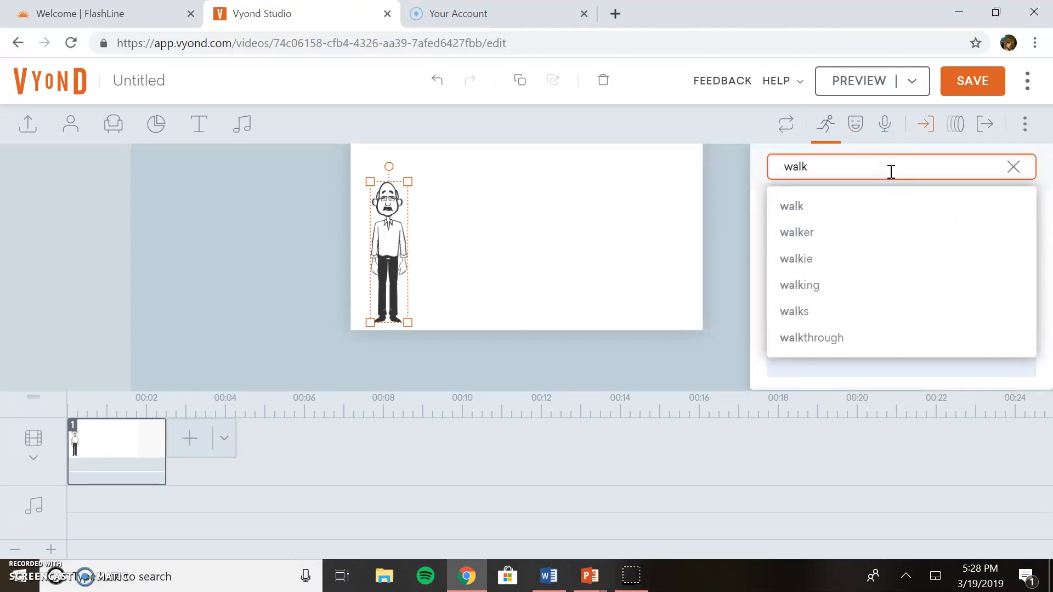
key("Return")
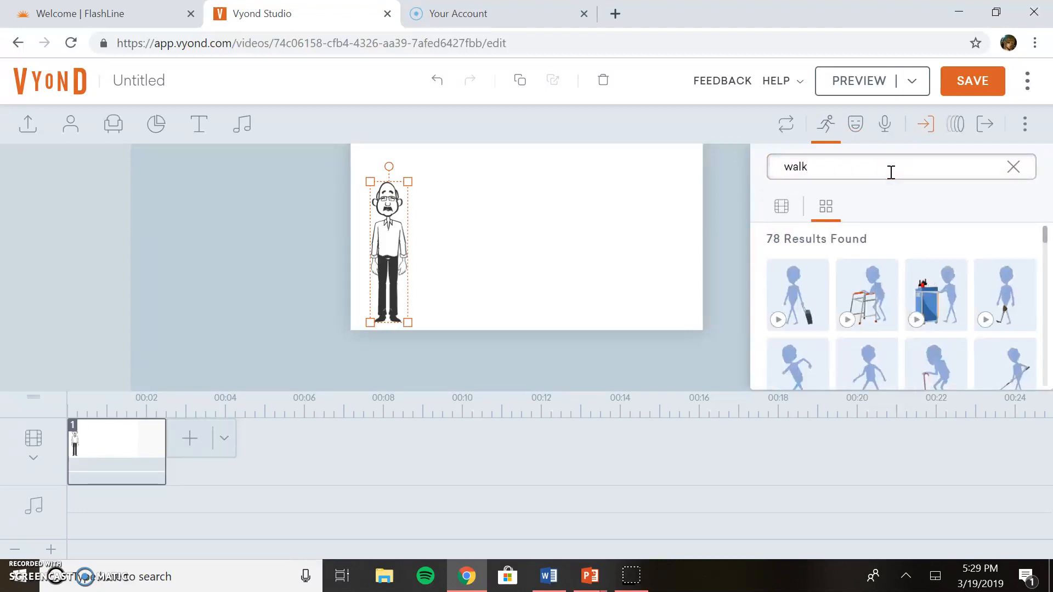
Preview the Holding briefcase - Walking - Tired action and apply it to the old man character
scroll(893, 304, "down", 3)
scroll(893, 305, "up", 2)
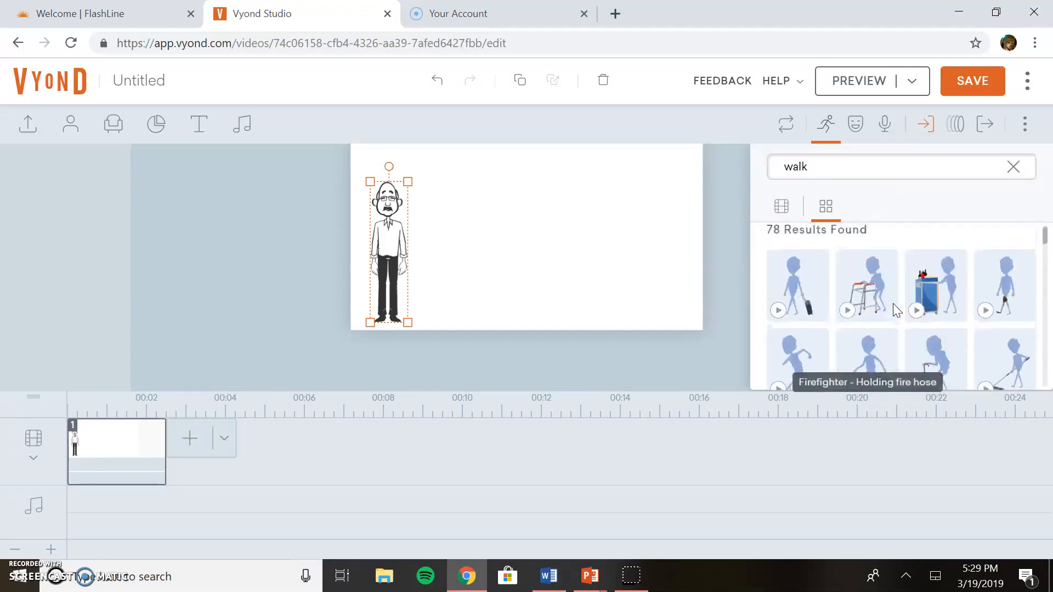
scroll(892, 303, "down", 2)
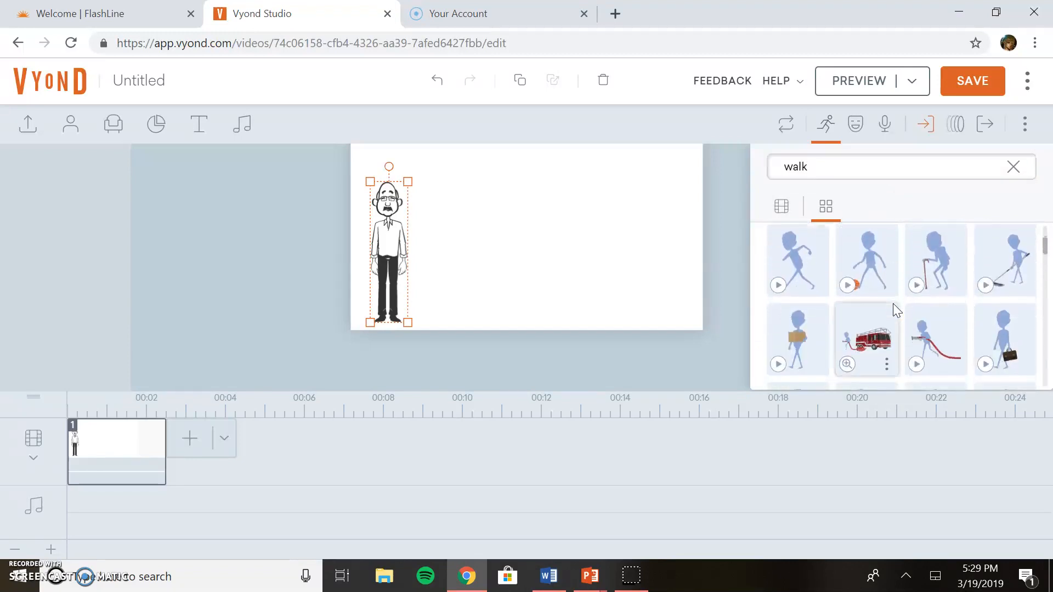
scroll(893, 304, "down", 3)
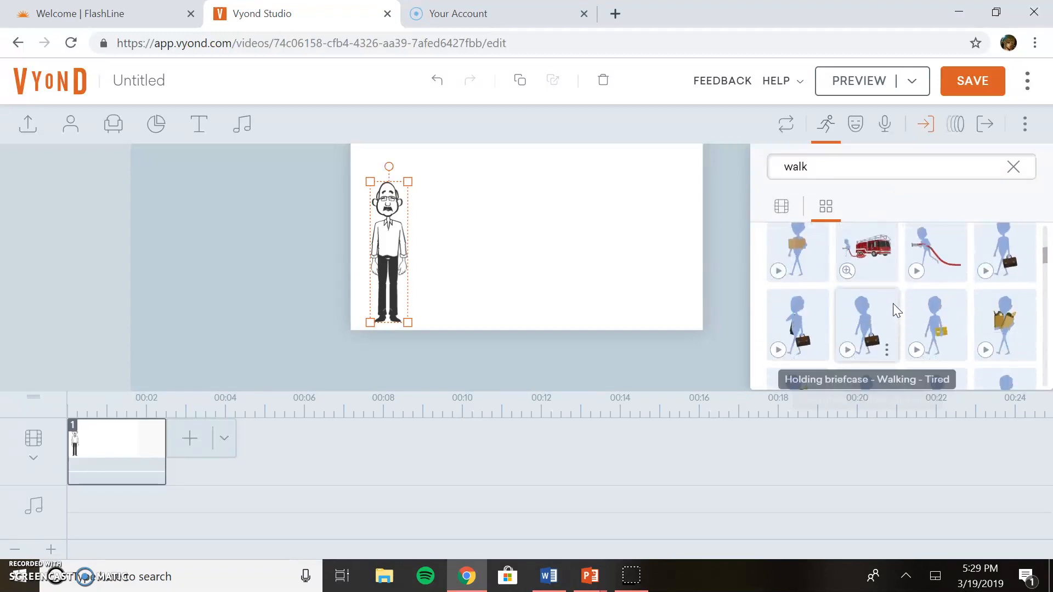
left_click(846, 350)
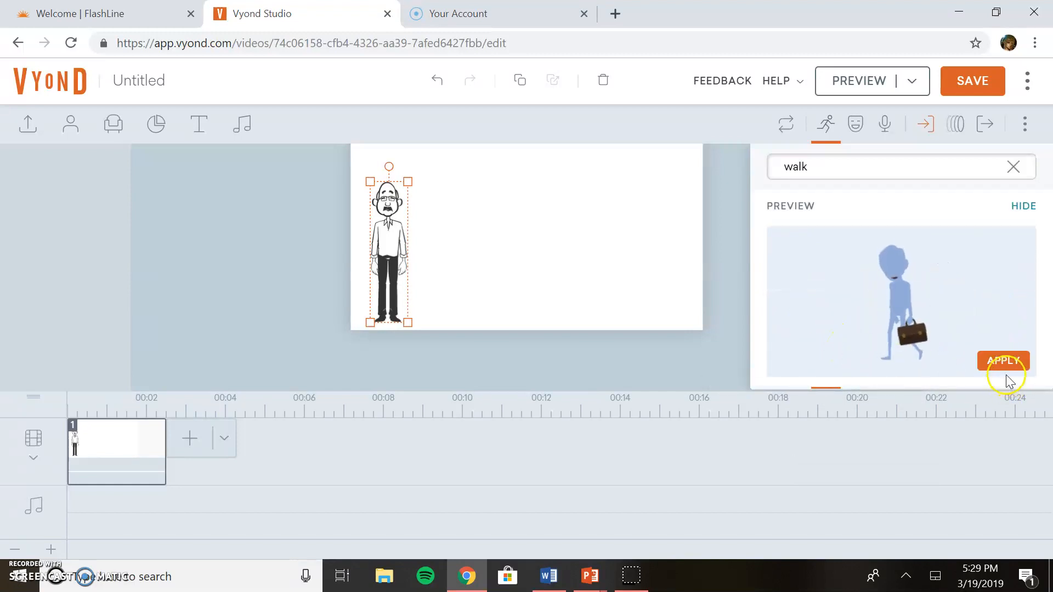
left_click(1003, 361)
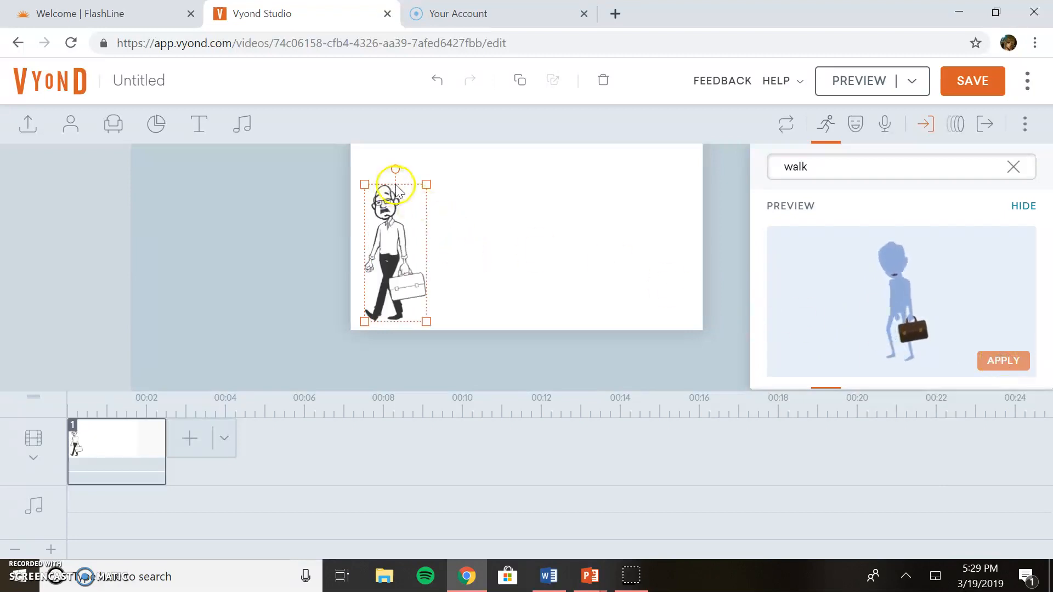
Move the walking old man to the lower-right part of the scene and deselect him
left_click_drag(390, 202, 621, 200)
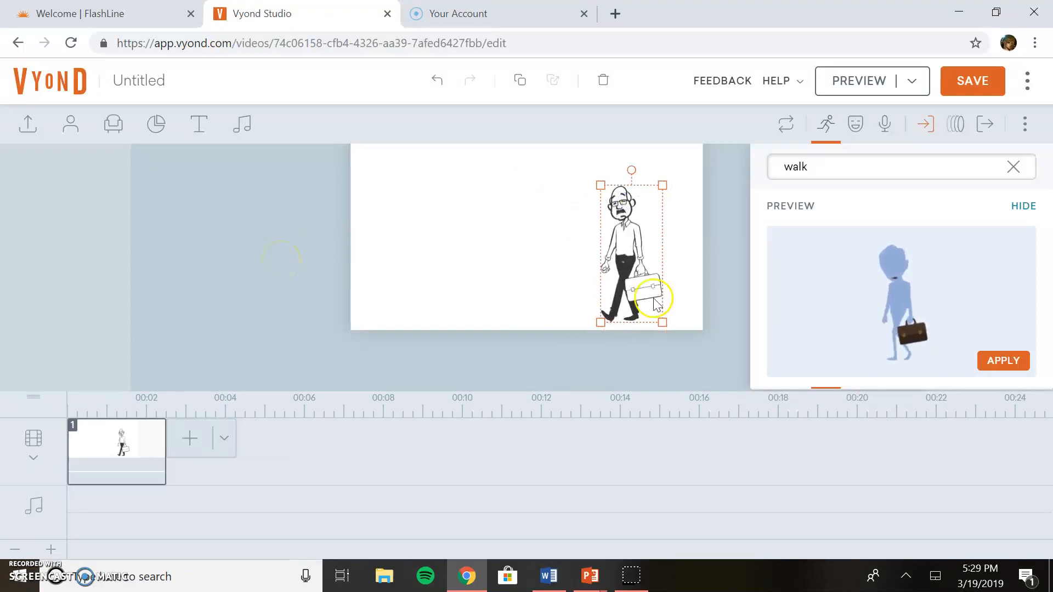
left_click(236, 339)
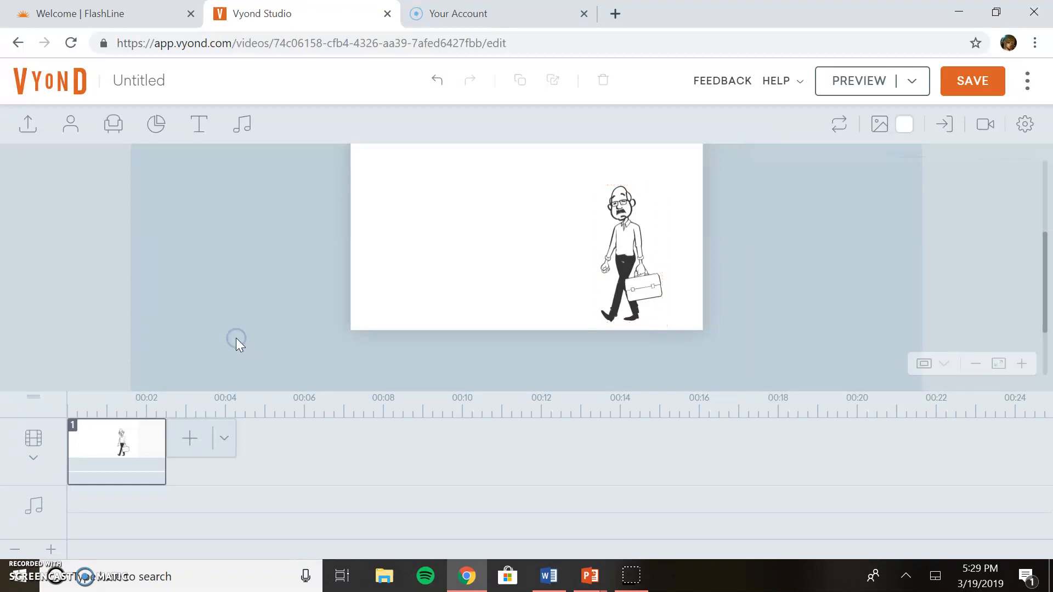
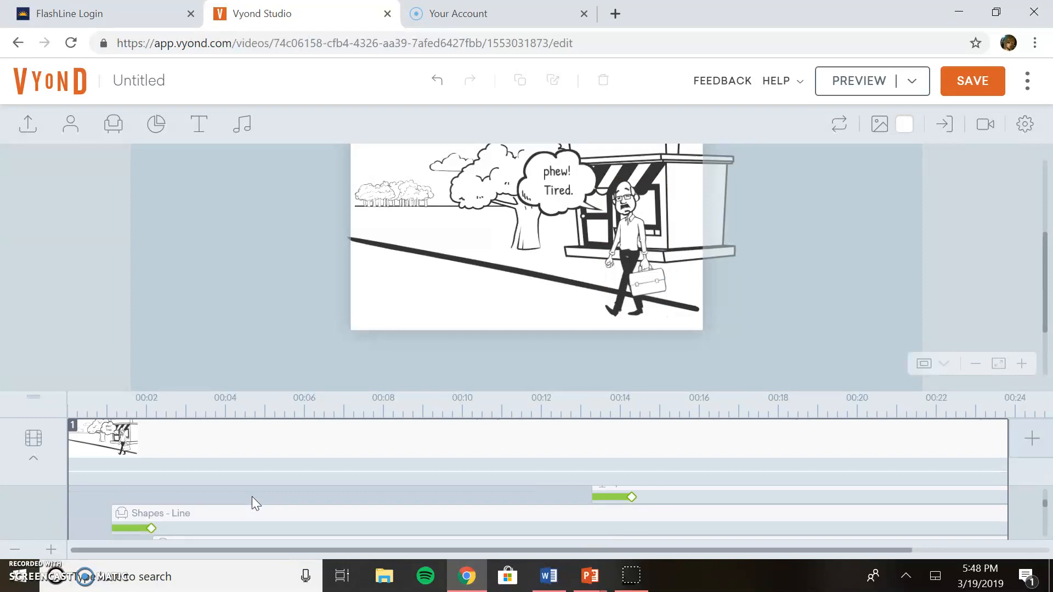
Examine the timing and effects of the character, speech bubble, tree, cloud and trees tracks in the scene's timeline
scroll(252, 496, "up", 2)
left_click(251, 495)
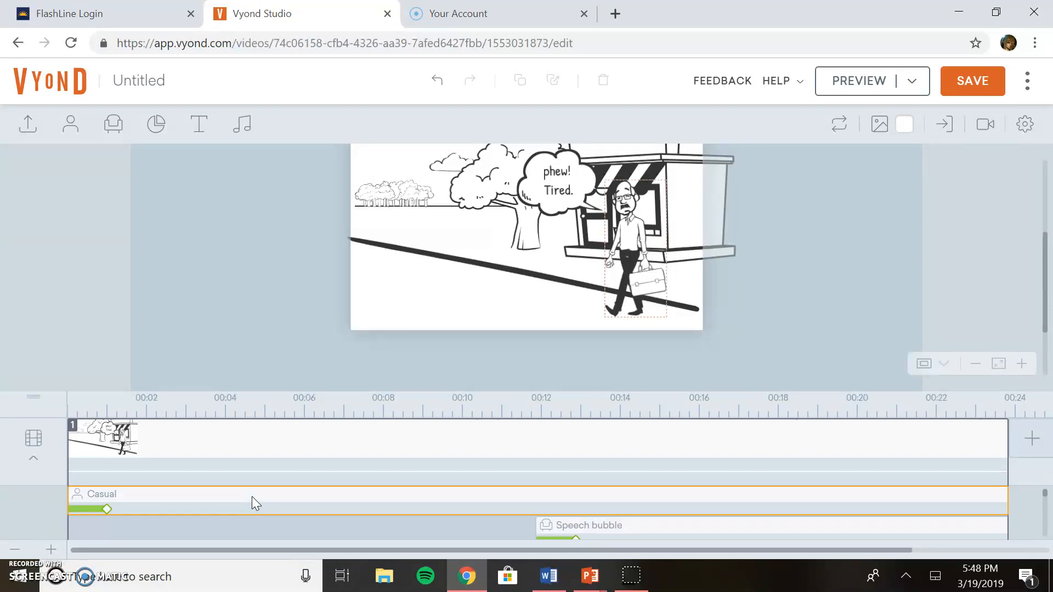
left_click(152, 529)
scroll(153, 526, "down", 2)
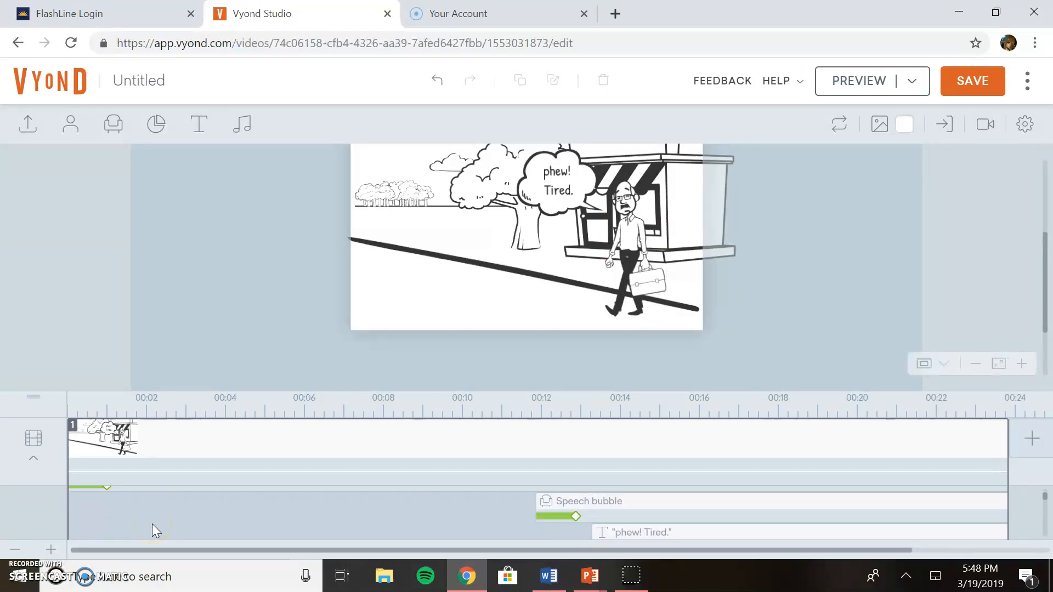
scroll(152, 525, "down", 4)
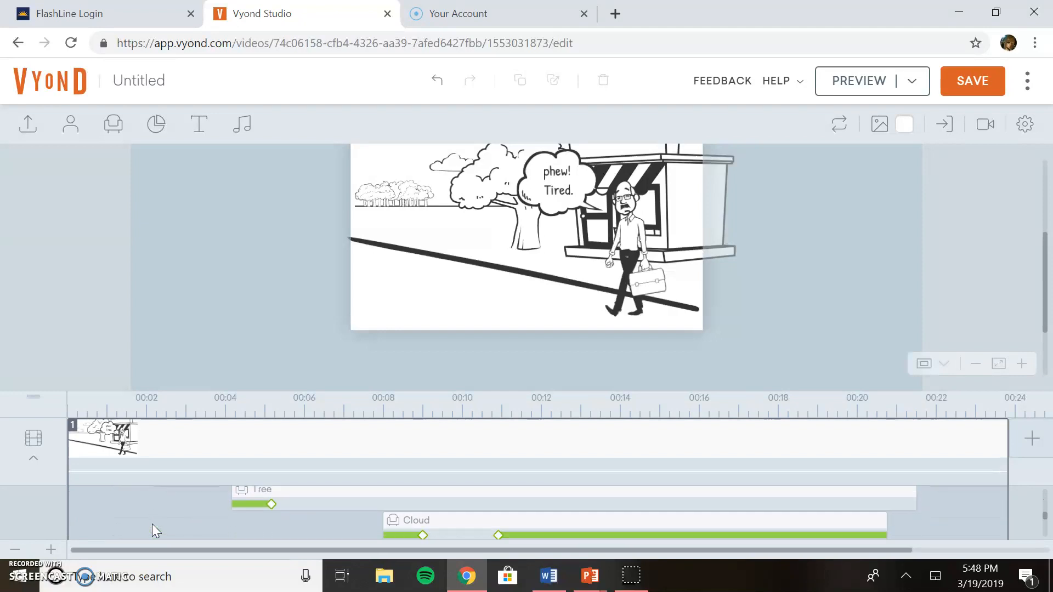
scroll(152, 524, "down", 4)
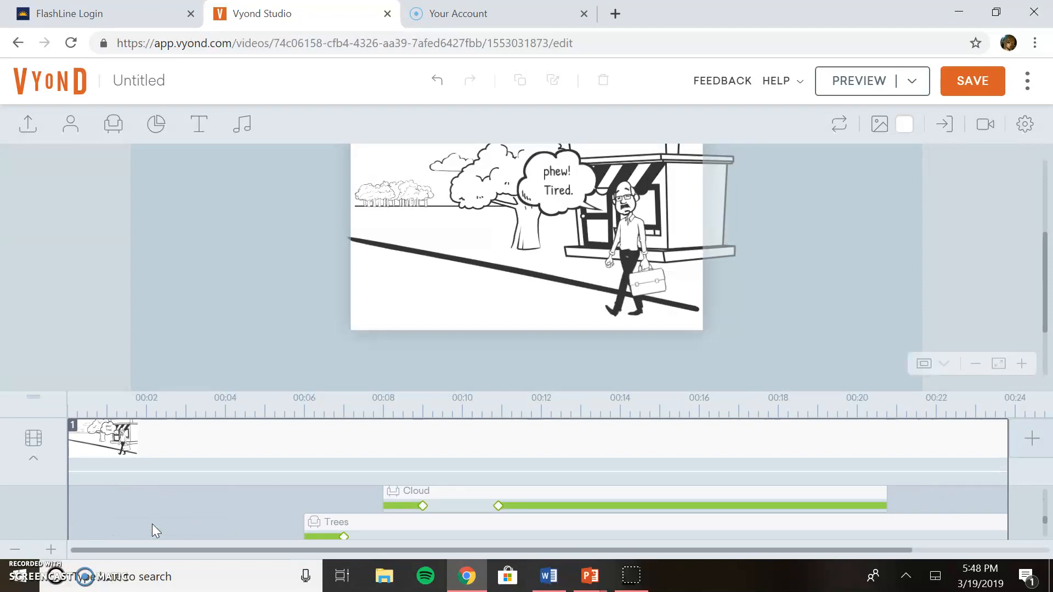
scroll(152, 524, "down", 1)
scroll(152, 524, "up", 4)
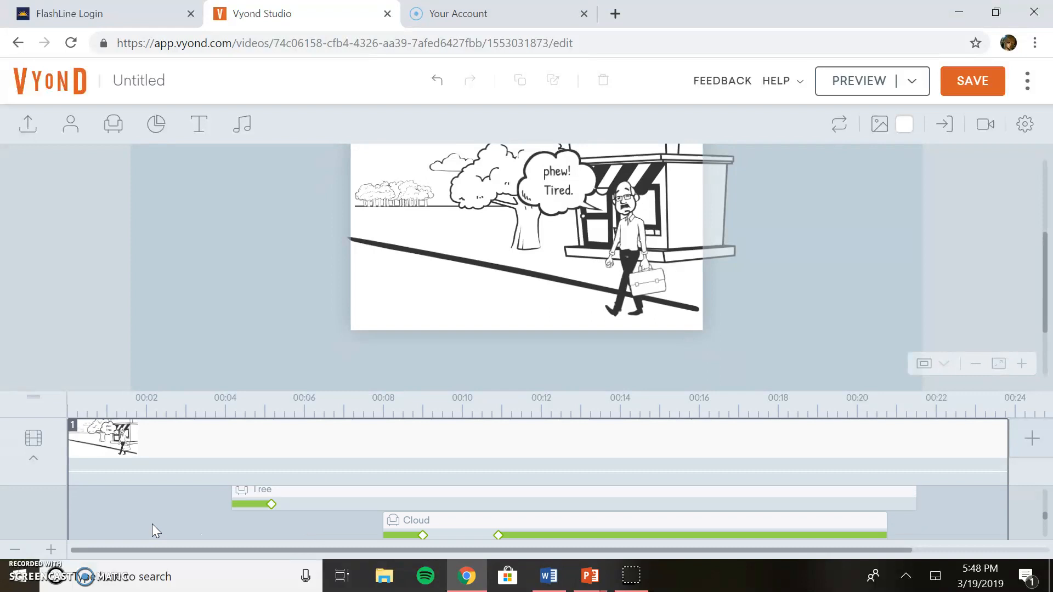
scroll(153, 524, "down", 1)
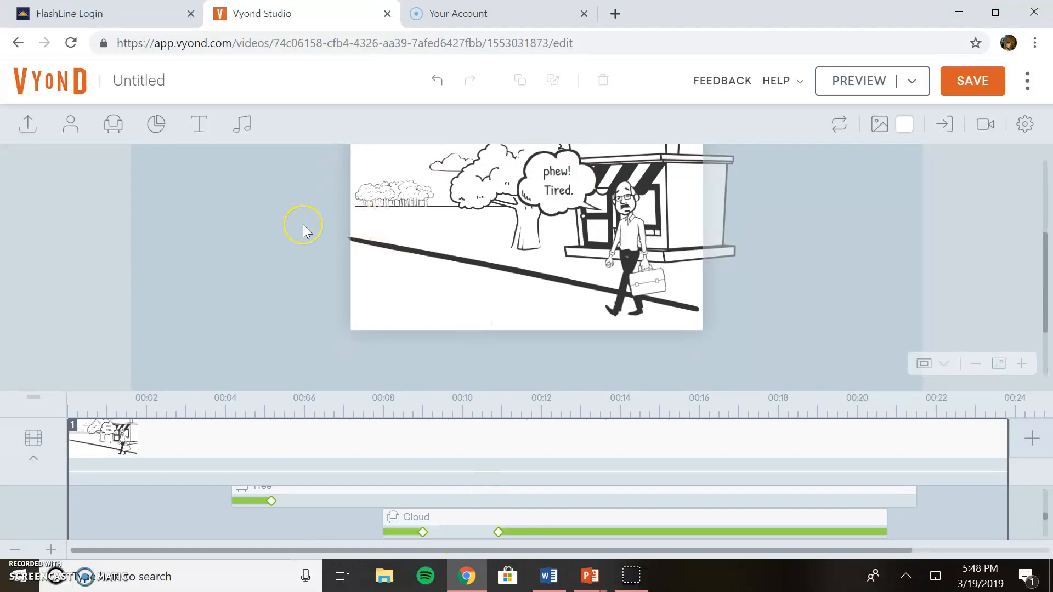
scroll(303, 224, "up", 2)
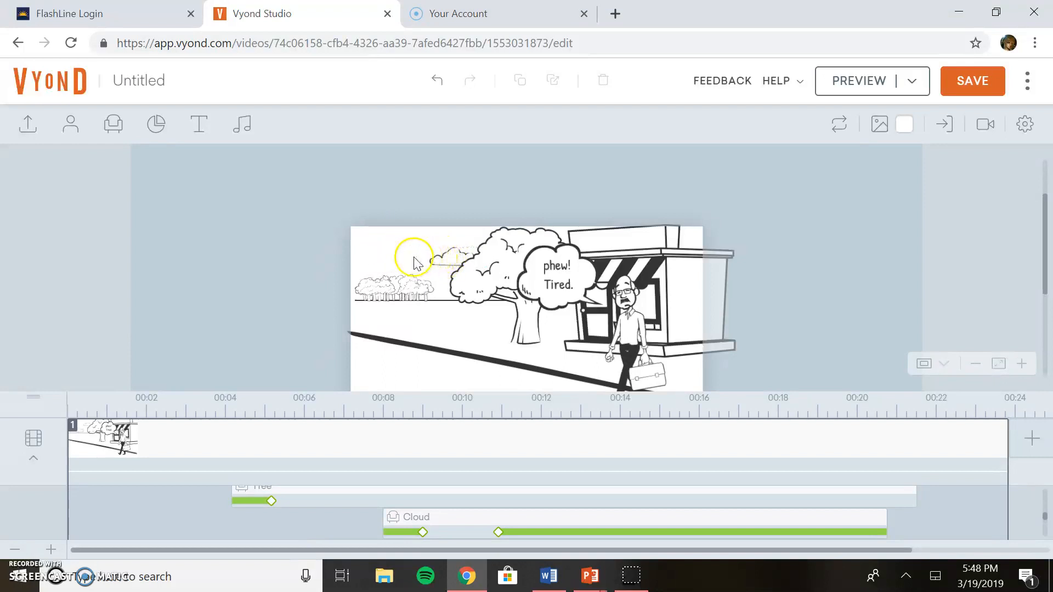
scroll(340, 258, "down", 2)
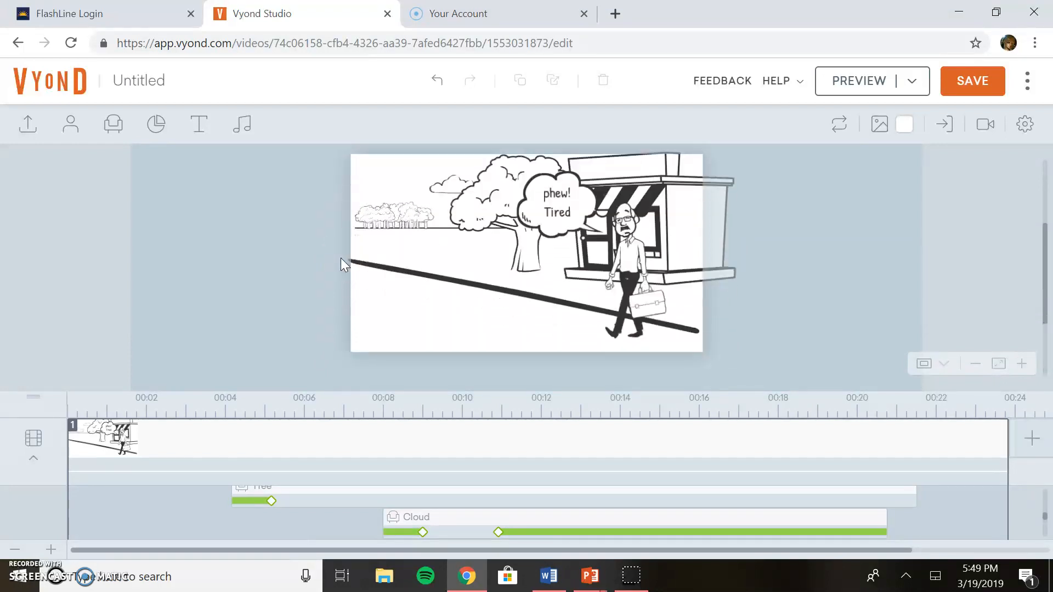
scroll(341, 258, "down", 1)
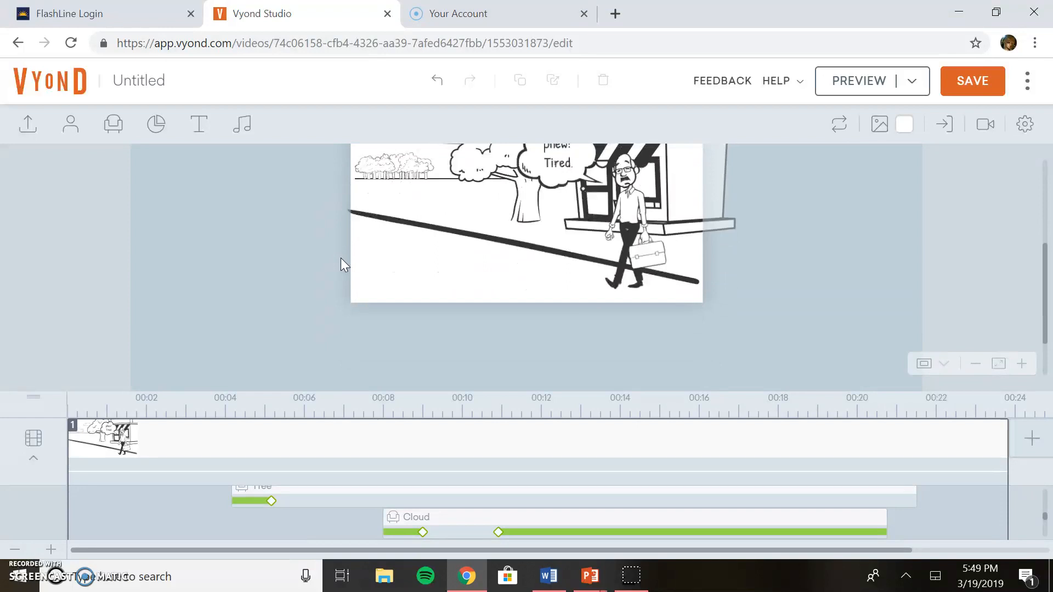
Lengthen the cloud's Slide - Left exit effect so that it starts at about 10 seconds on the timeline
left_click(573, 534)
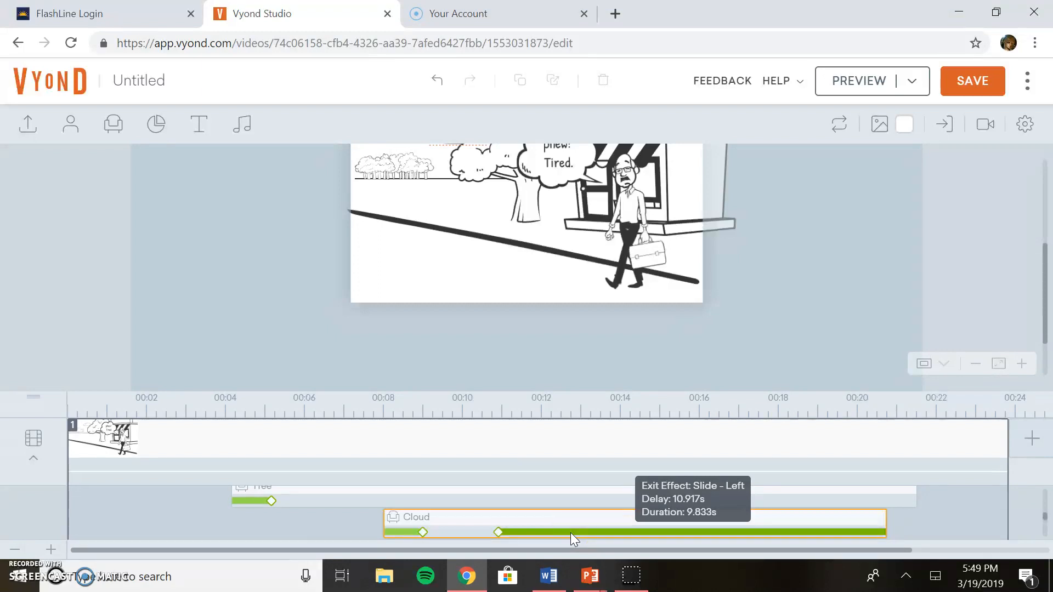
left_click_drag(496, 532, 462, 532)
left_click(390, 442)
left_click(334, 333)
Preview the whole scene to its end, then close the preview
scroll(334, 333, "up", 2)
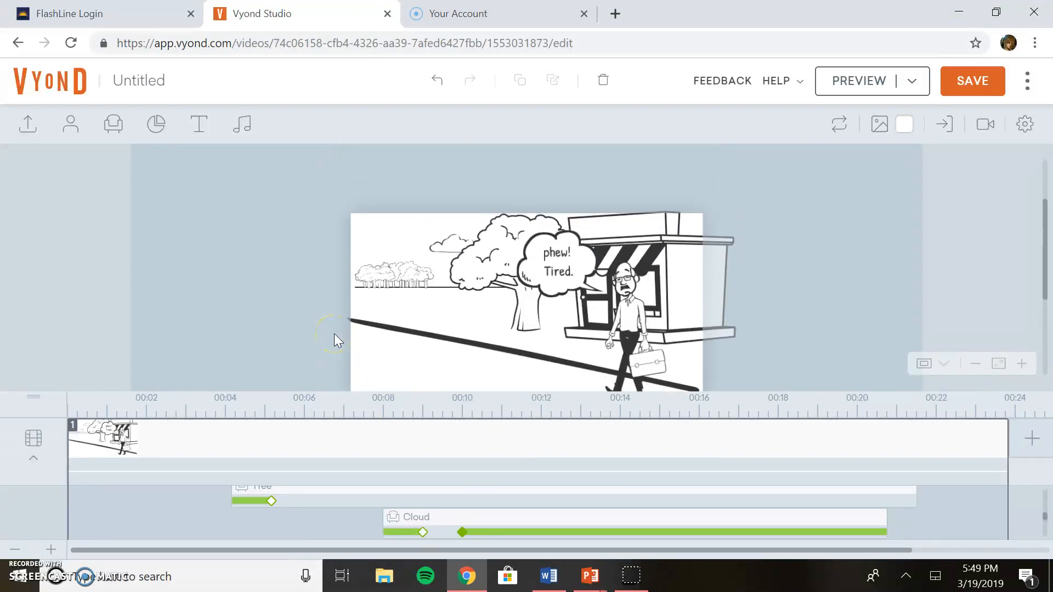
scroll(334, 334, "down", 1)
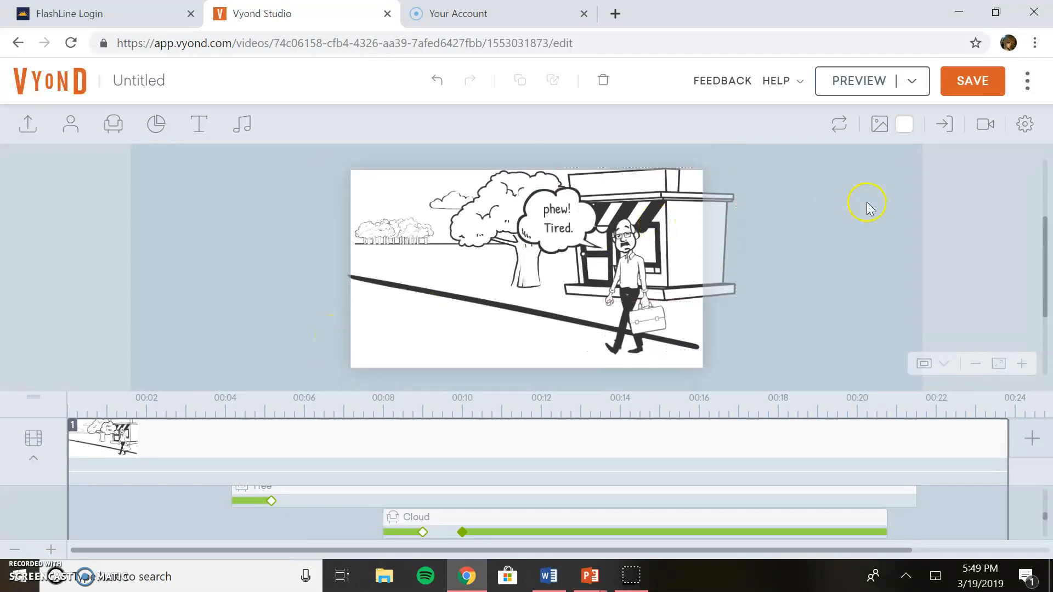
scroll(832, 200, "up", 1)
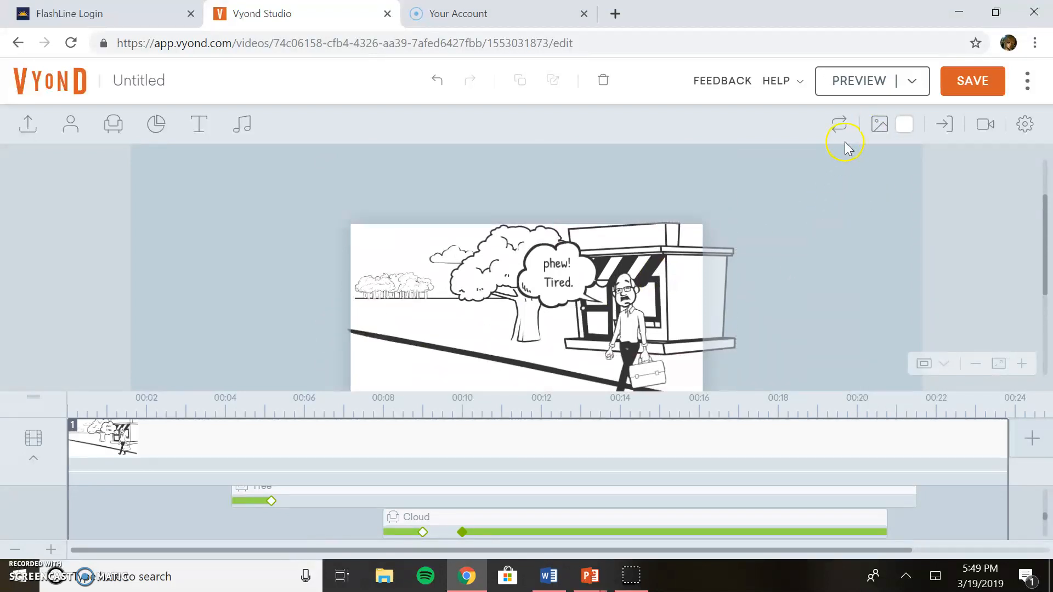
left_click(848, 89)
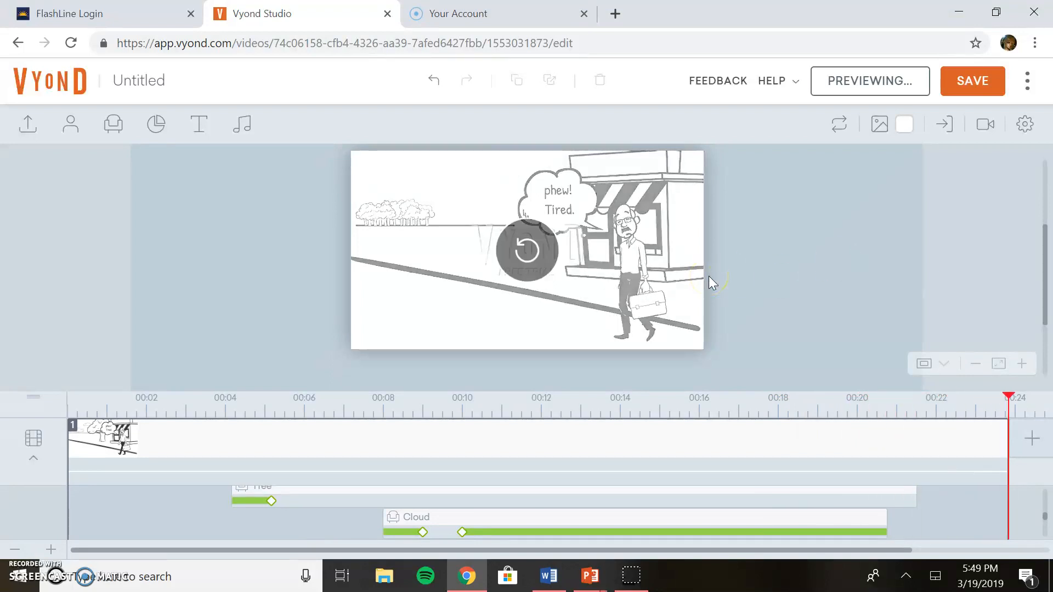
left_click(756, 251)
left_click(777, 335)
Shorten the scene's duration to 21.167 s on the timeline and check the object tracks
left_click(990, 481)
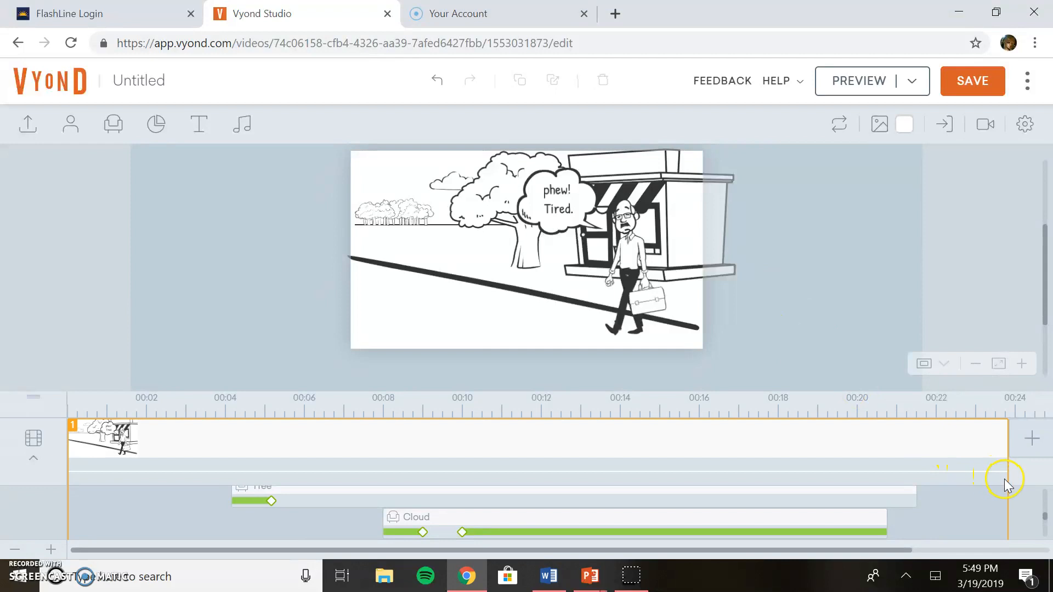
left_click_drag(1007, 482, 903, 487)
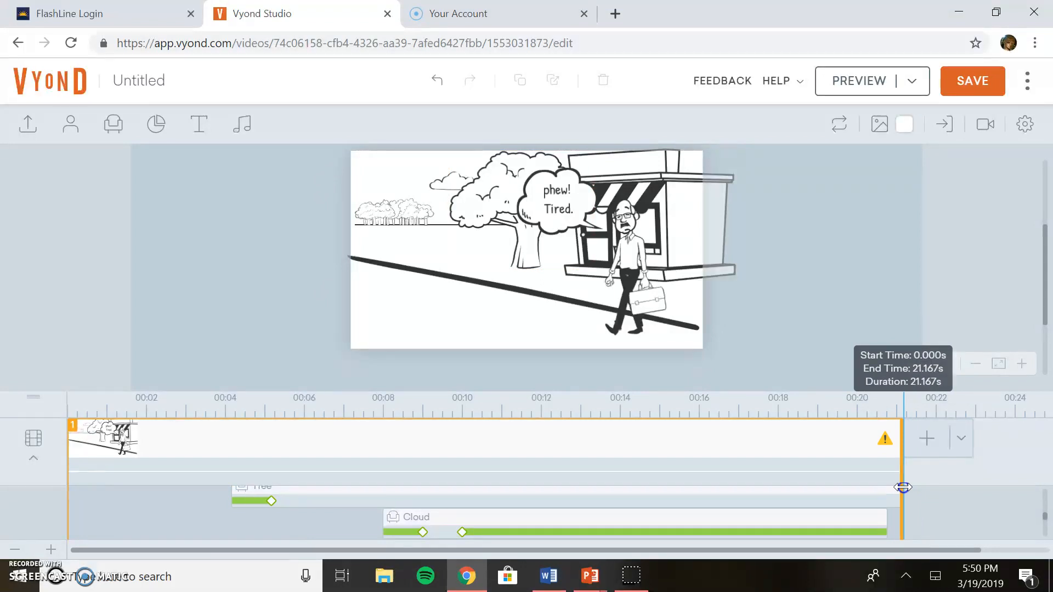
left_click_drag(903, 487, 903, 487)
scroll(858, 505, "down", 3)
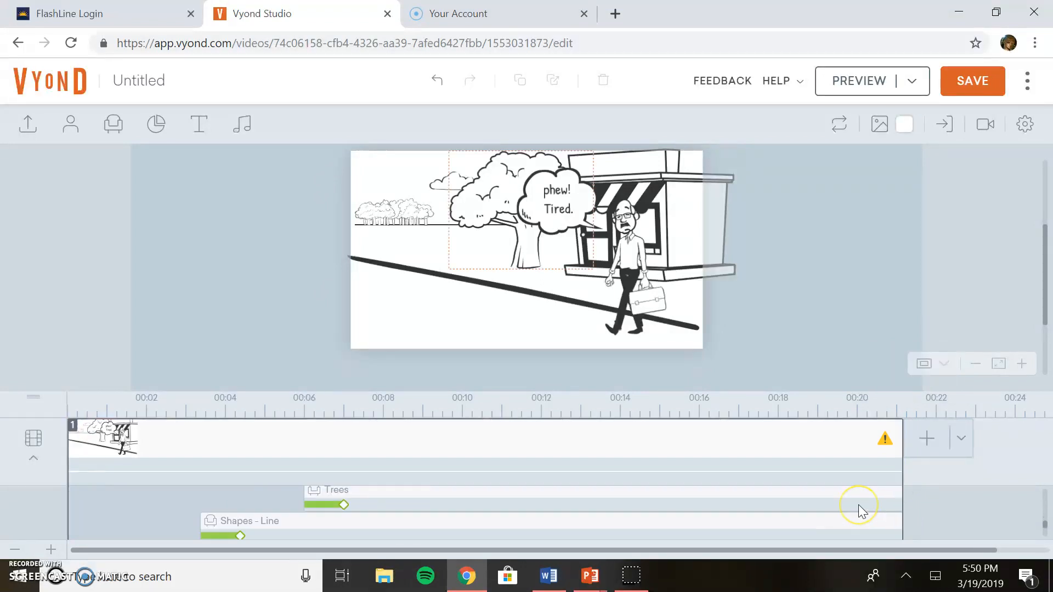
scroll(859, 506, "up", 2)
scroll(858, 504, "up", 2)
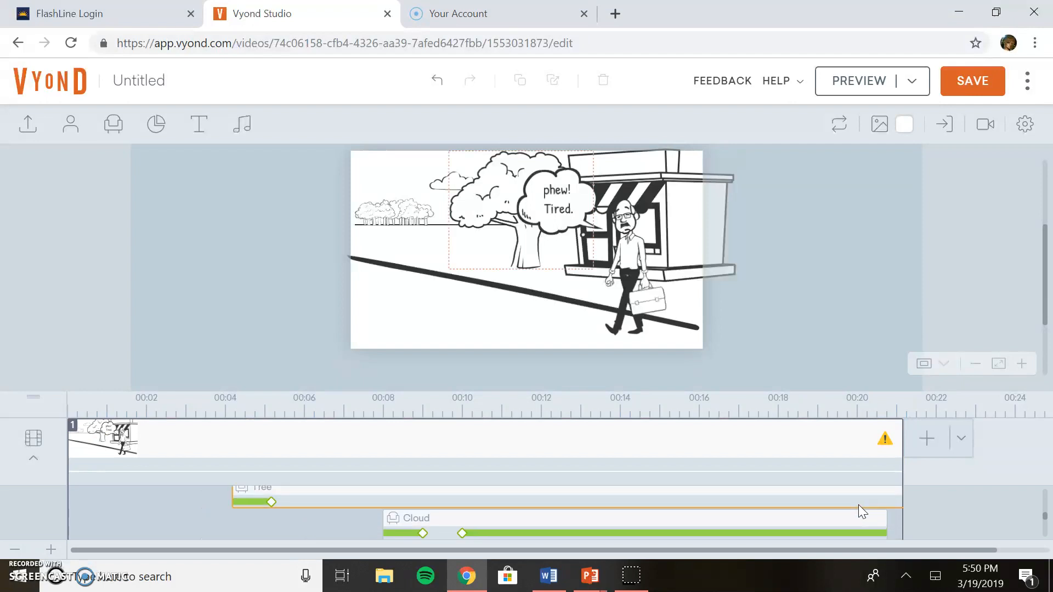
Extend the end of the street scene to about 21.7 s on the timeline
scroll(858, 505, "up", 1)
scroll(858, 506, "up", 1)
left_click_drag(902, 500, 921, 498)
scroll(921, 498, "up", 3)
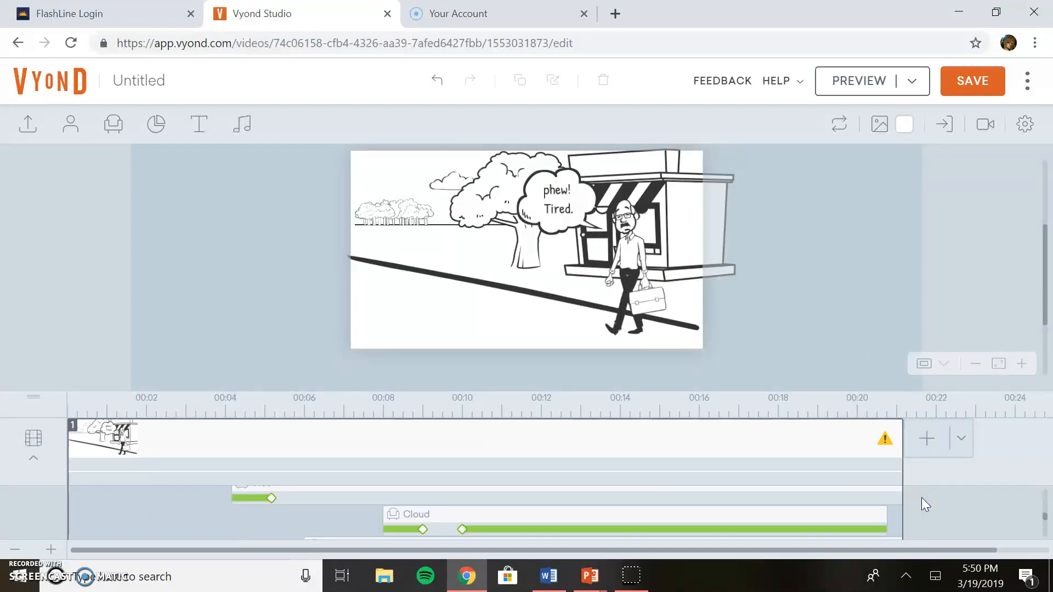
left_click_drag(903, 500, 921, 510)
left_click(902, 496)
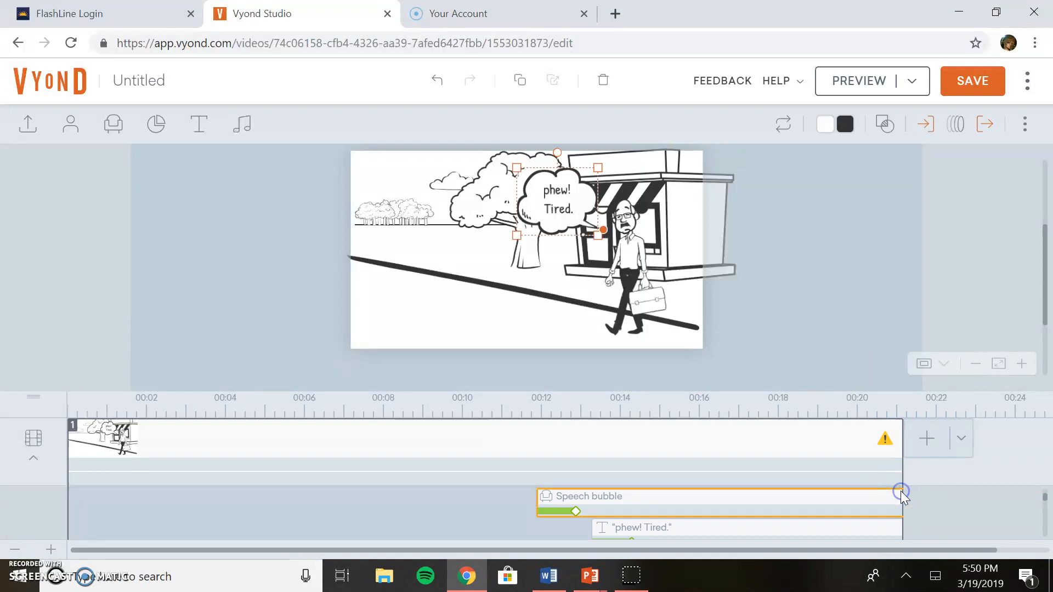
left_click_drag(901, 476, 924, 476)
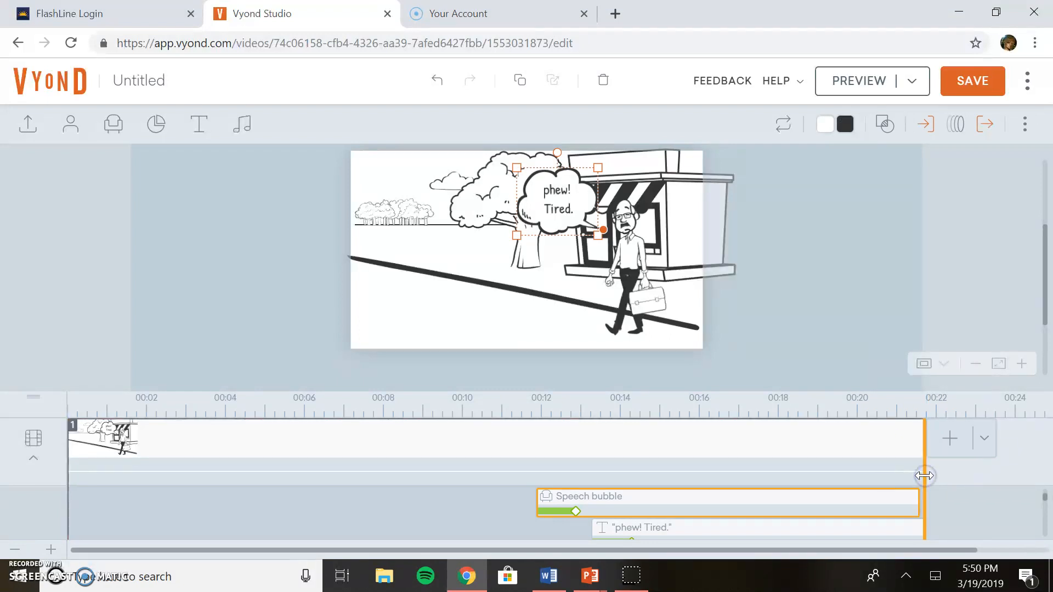
left_click(966, 503)
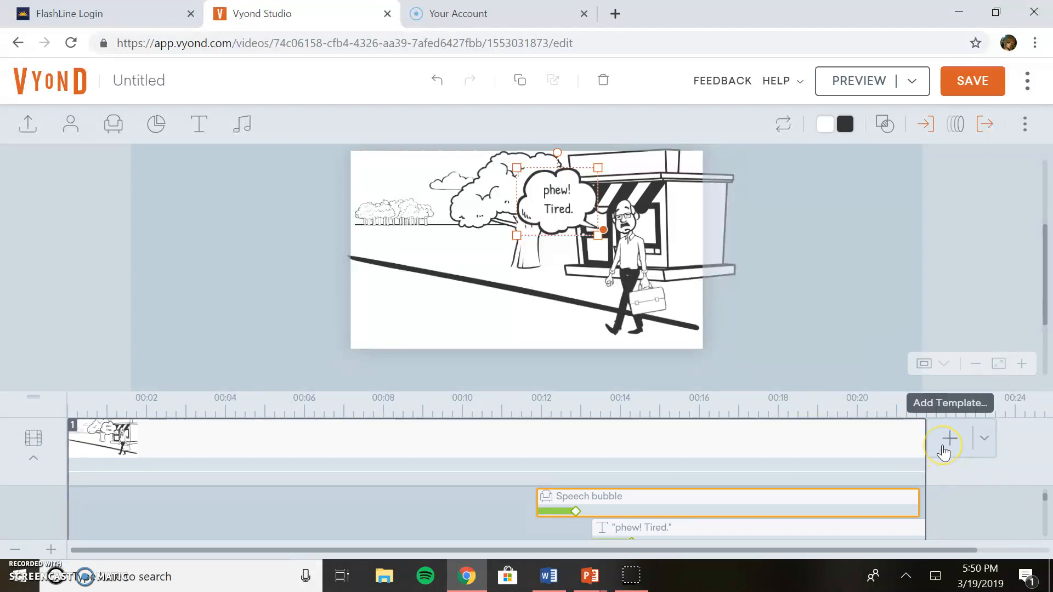
Add a second scene from the whiteboard-style Education template "Math class"
left_click(987, 445)
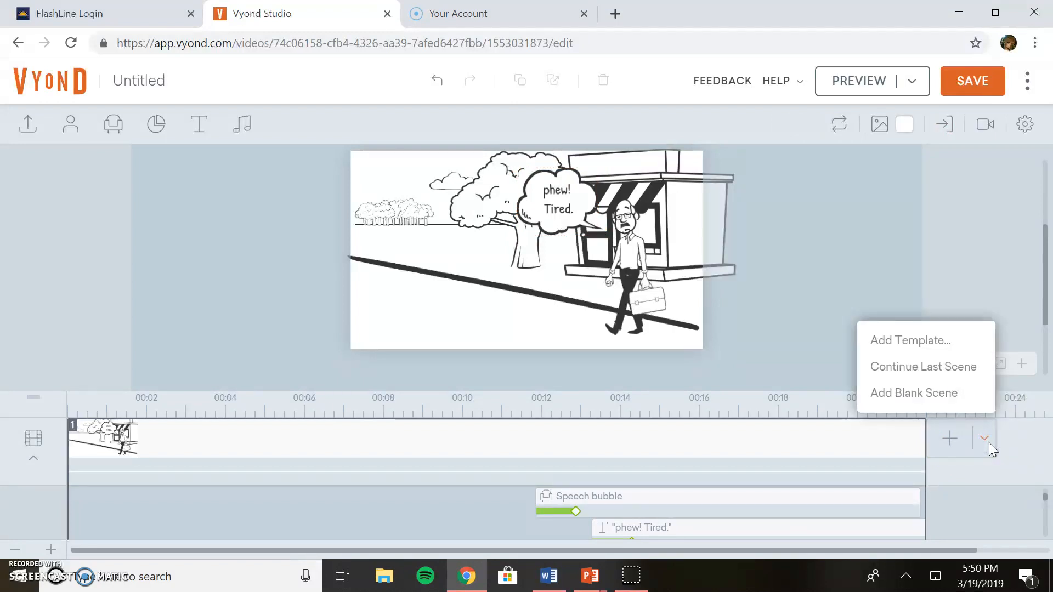
left_click(957, 445)
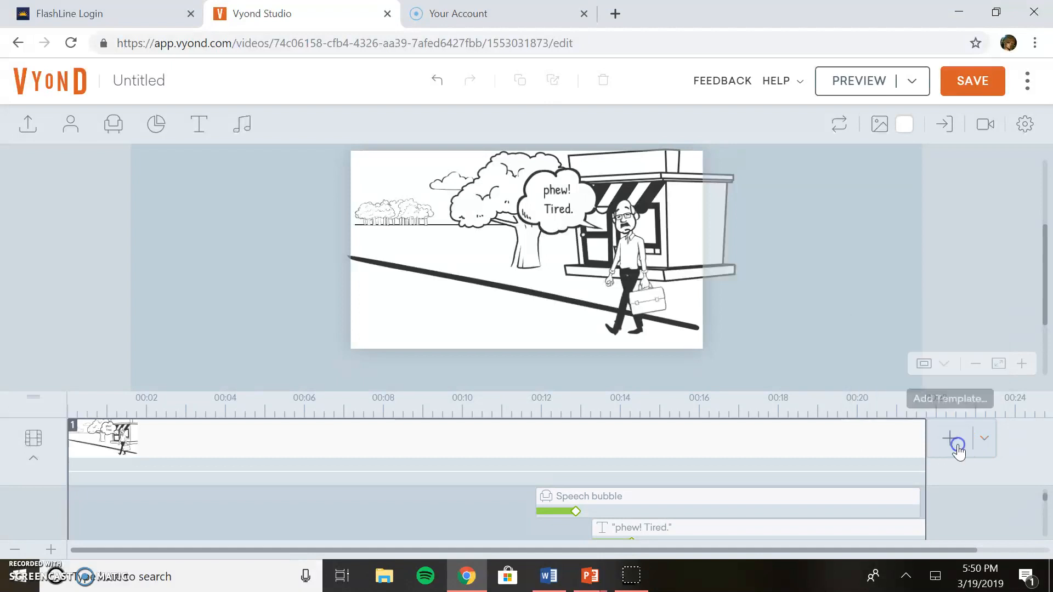
left_click(957, 447)
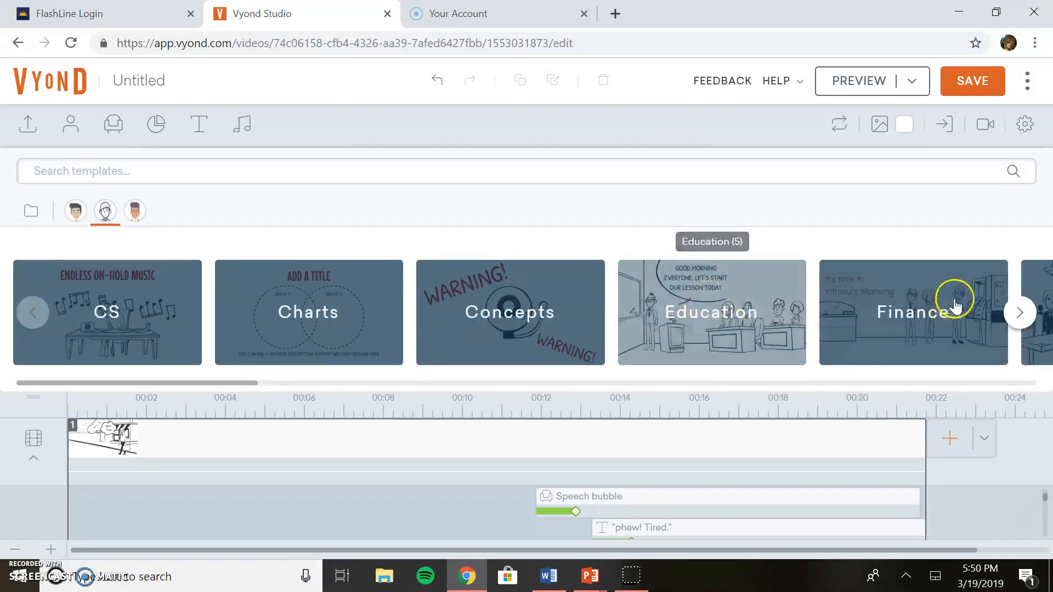
left_click(1022, 314)
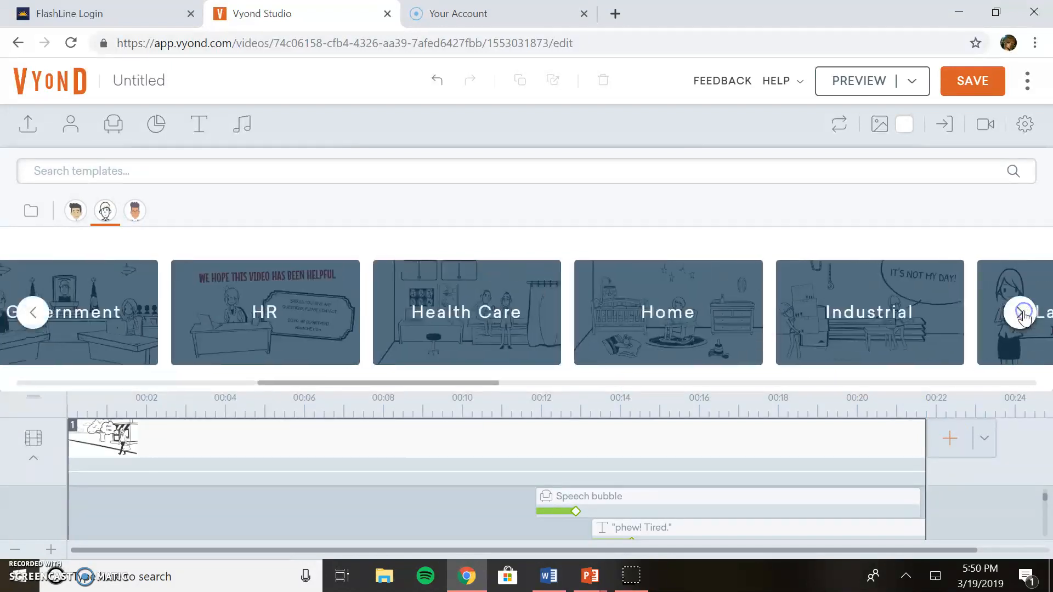
left_click(33, 314)
left_click(733, 316)
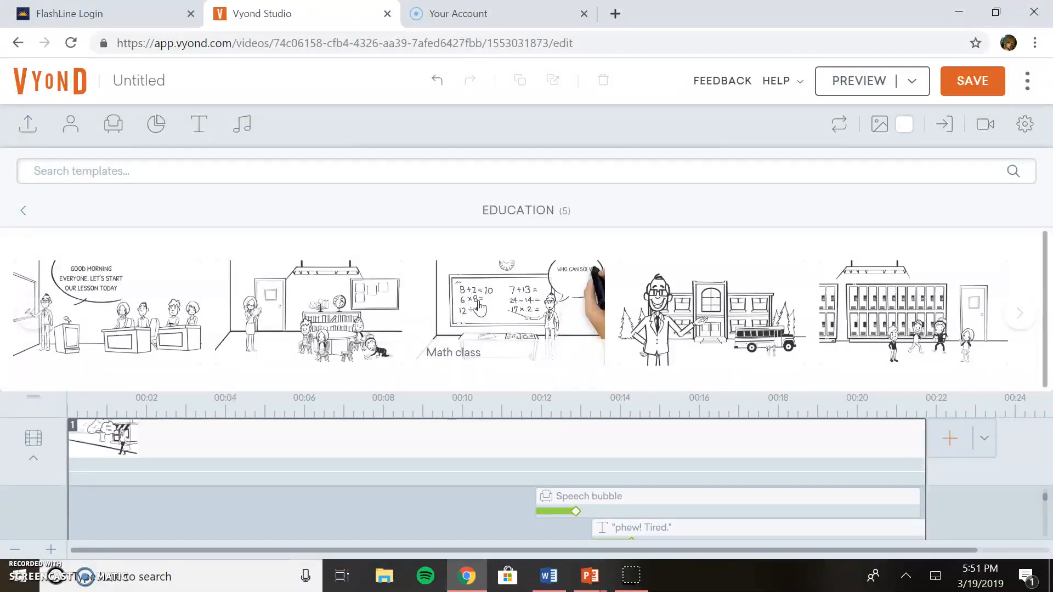
left_click(479, 307)
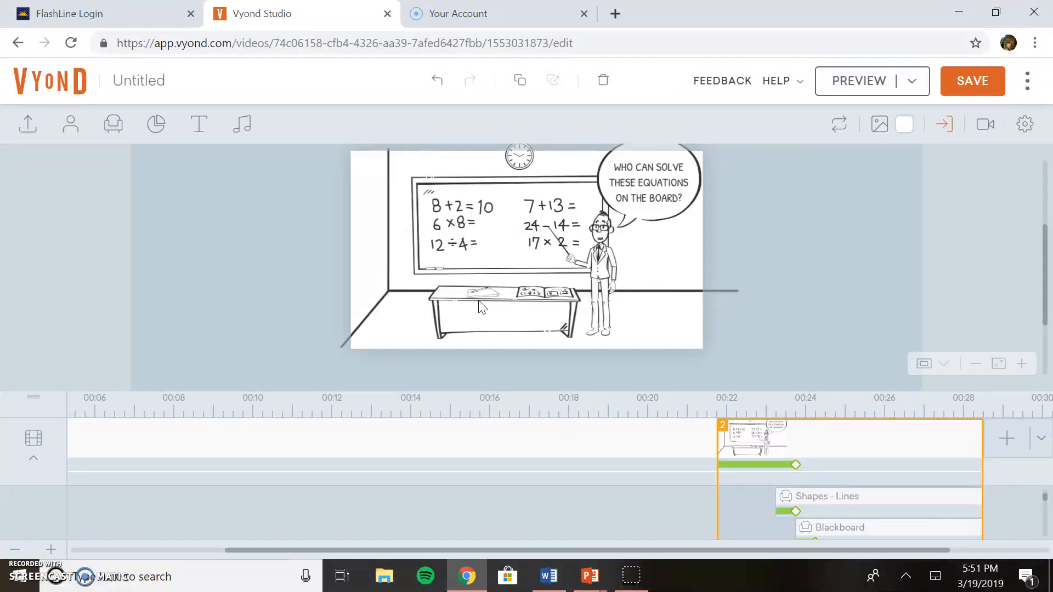
Delete the equation-covered blackboard from the classroom scene and add the blank framed blackboard prop found by searching for "blackboard"
left_click(461, 225)
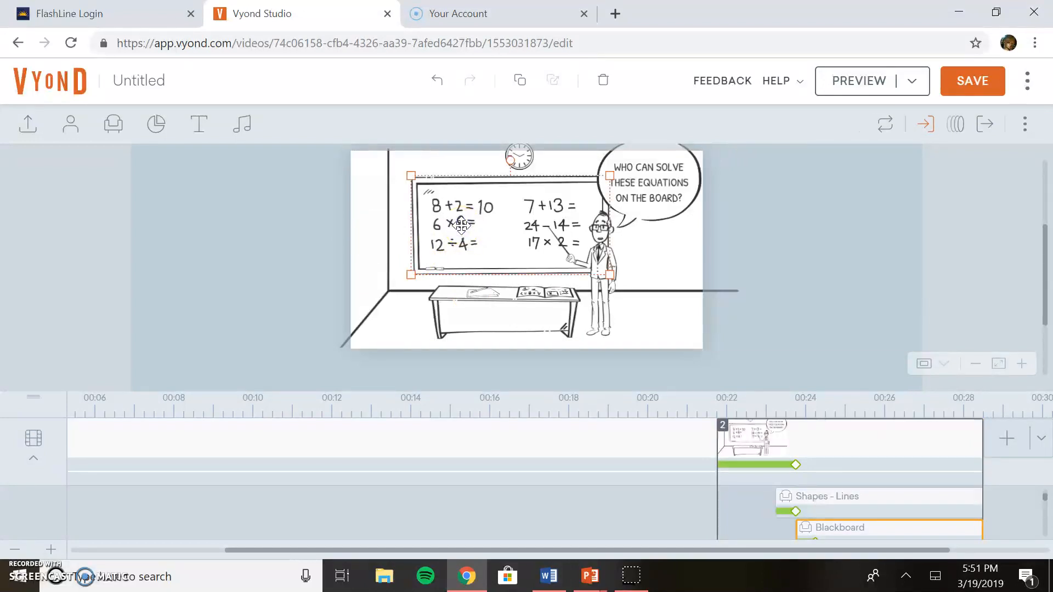
key("Delete")
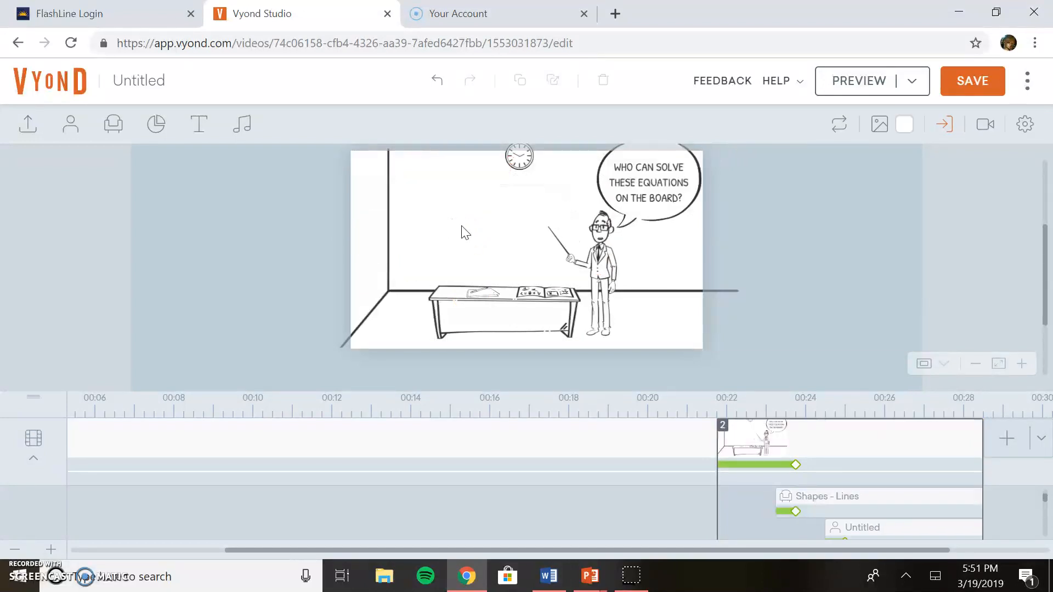
left_click(116, 131)
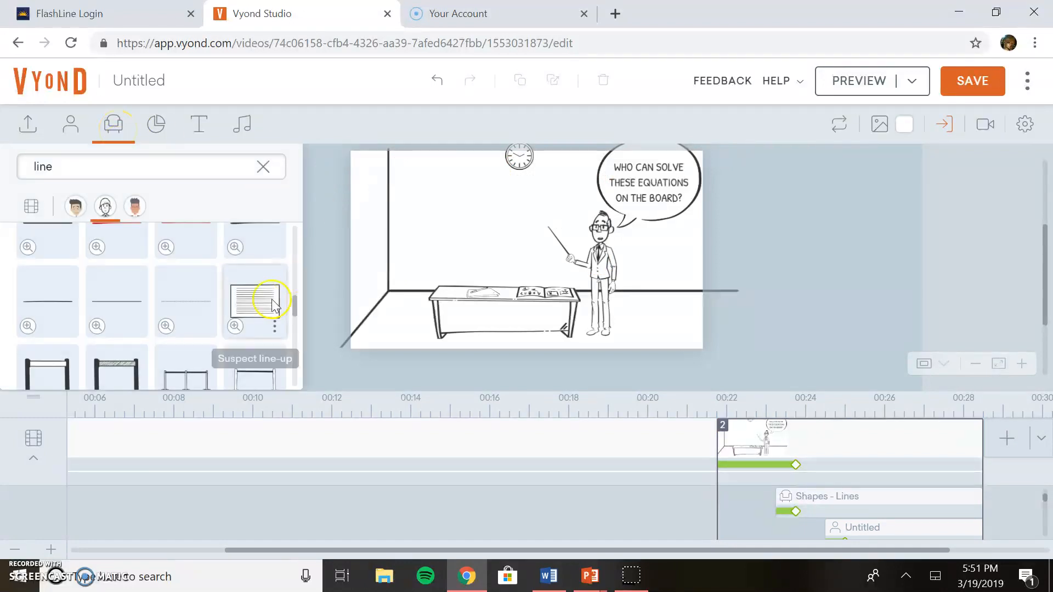
double_click(162, 176)
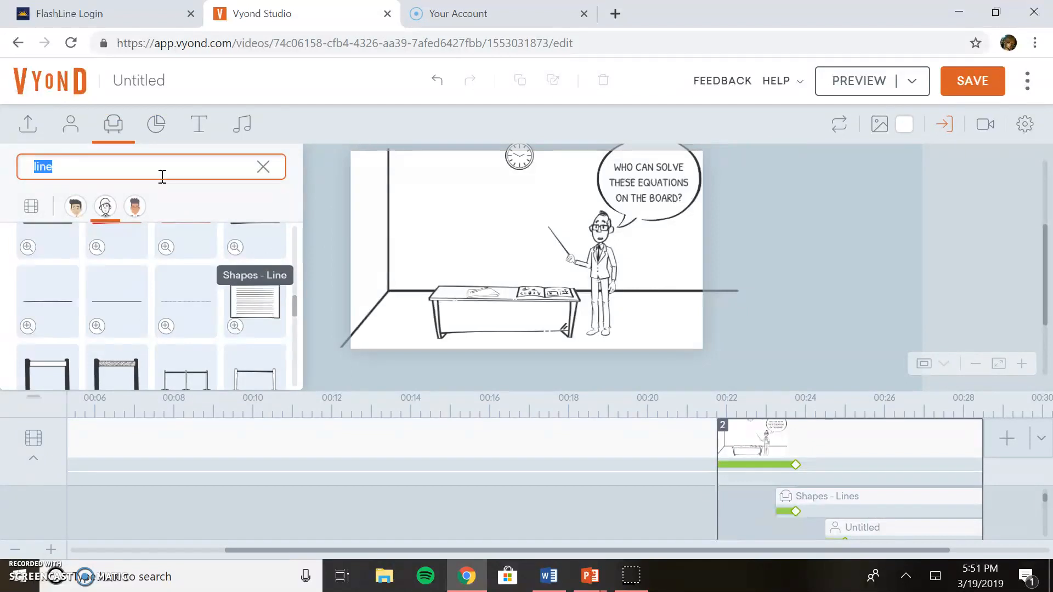
type("blackb")
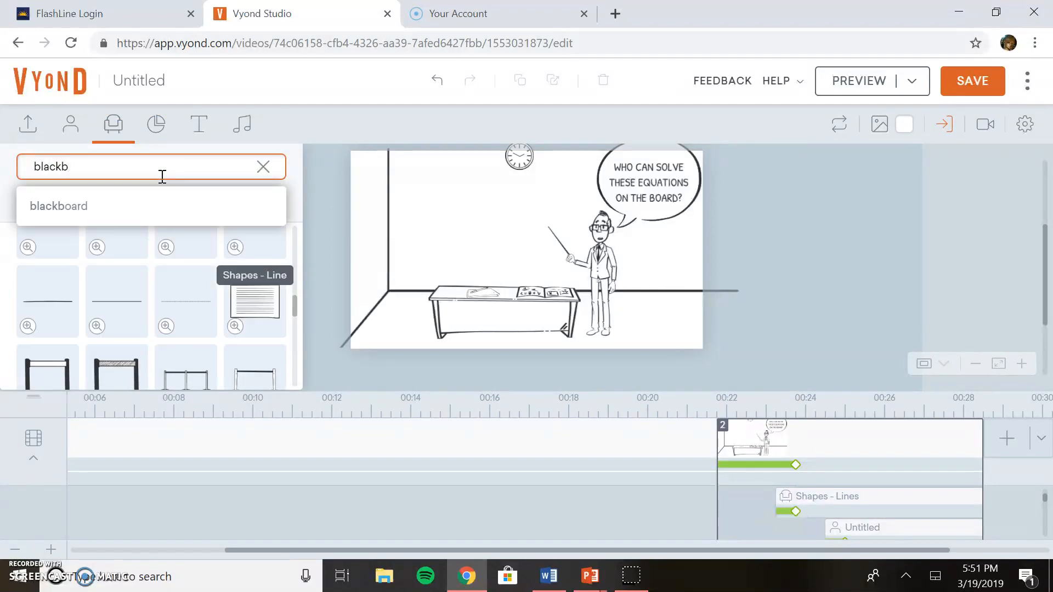
type("oard")
key("Return")
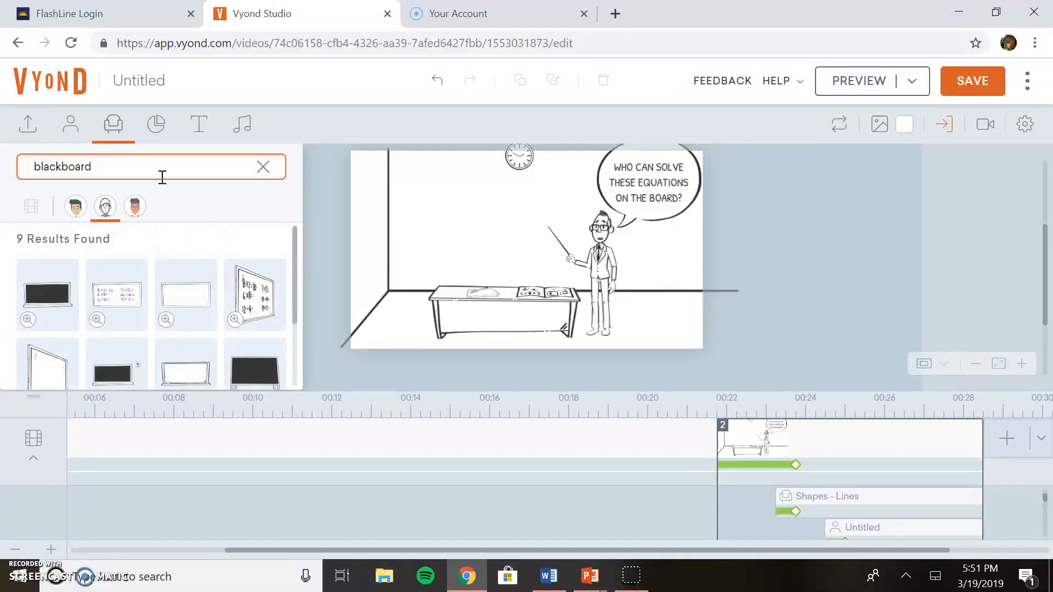
left_click(186, 302)
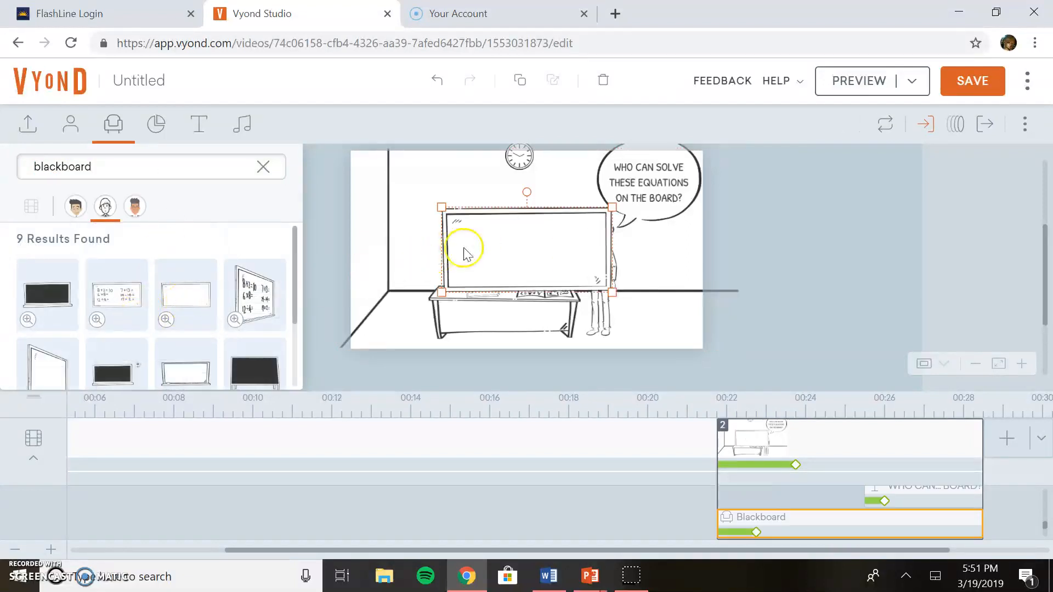
Move the blank blackboard up the wall so it sits above the desk, and send it to the back
left_click_drag(468, 223, 460, 218)
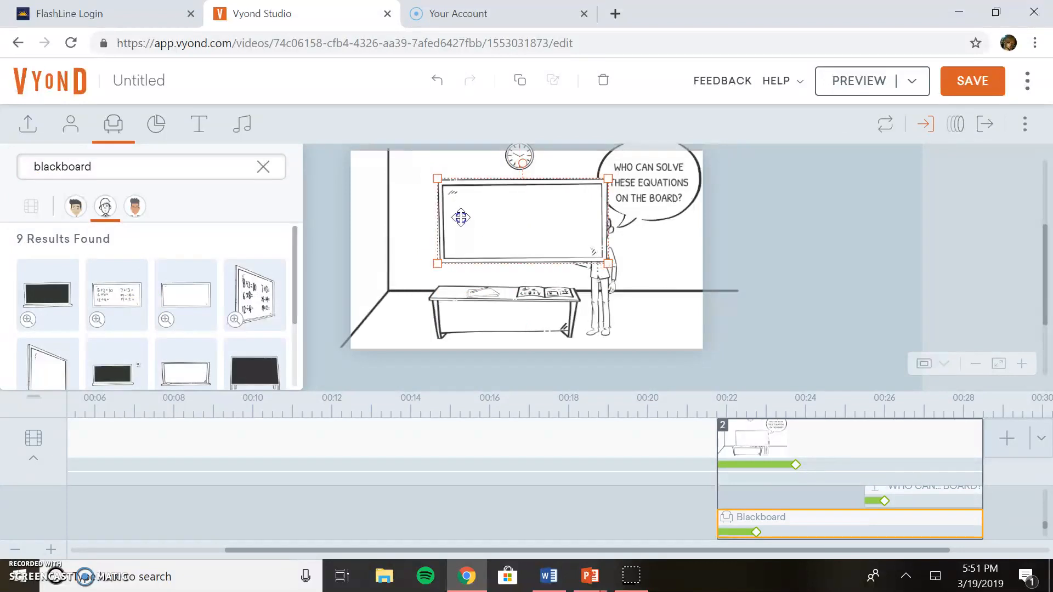
right_click(481, 223)
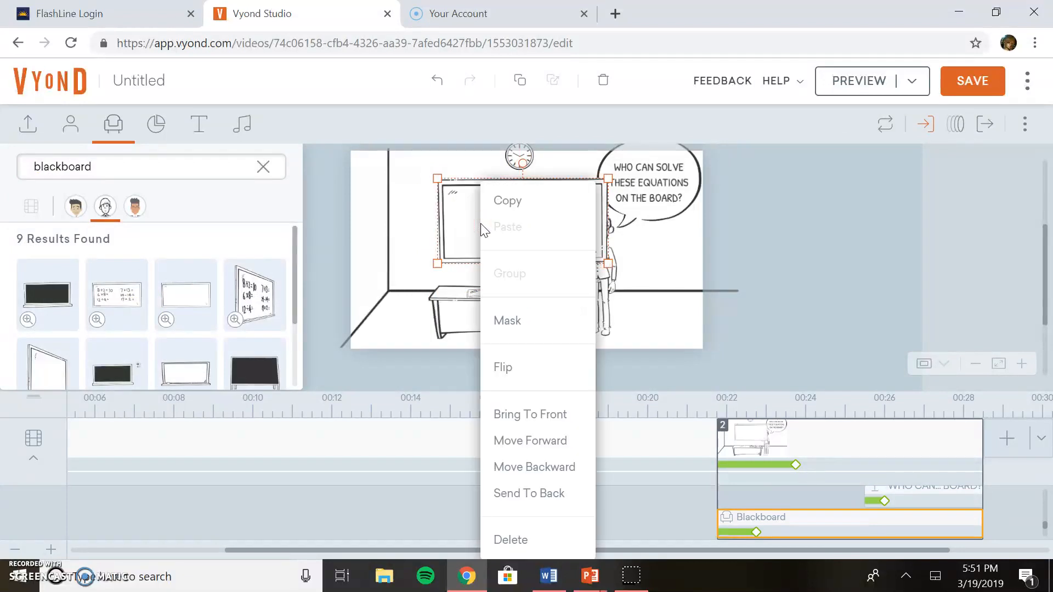
left_click(529, 493)
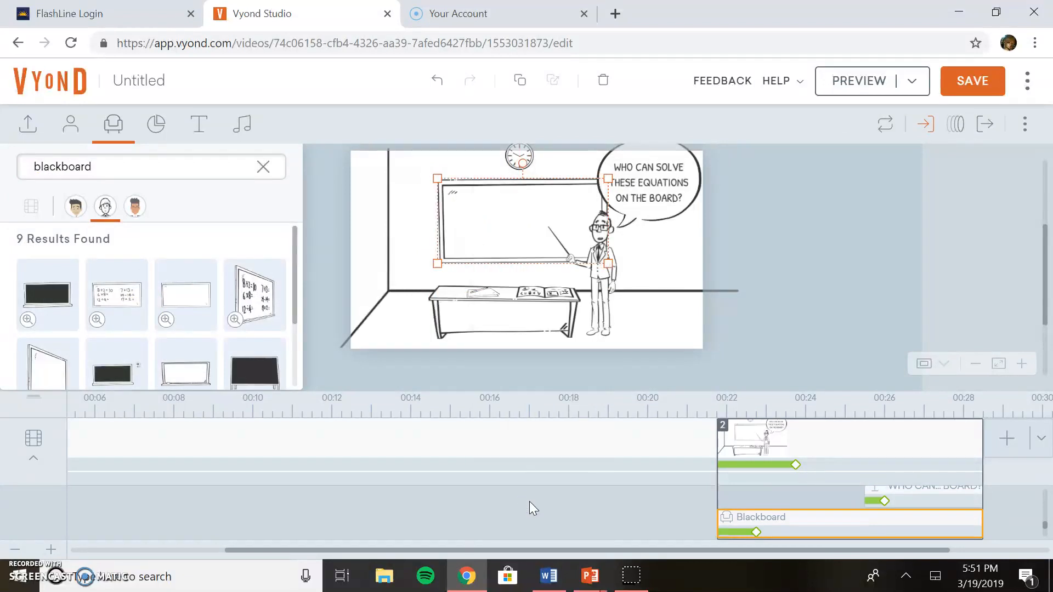
left_click(636, 244)
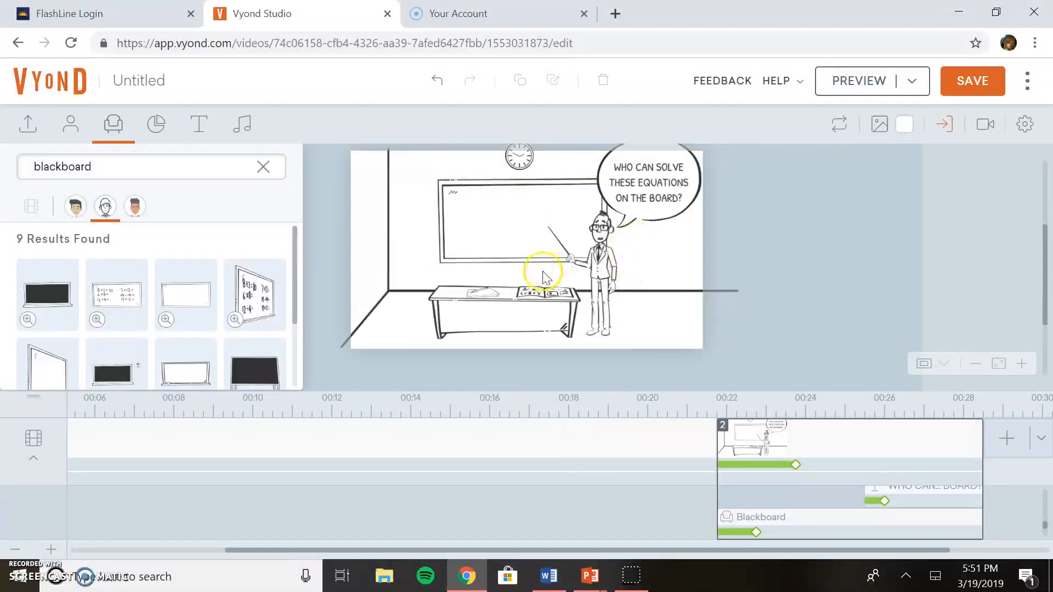
Replace the open book on the desk with the short stack of books from a "book" prop search, scaled down to fit beside the teacher
left_click(541, 295)
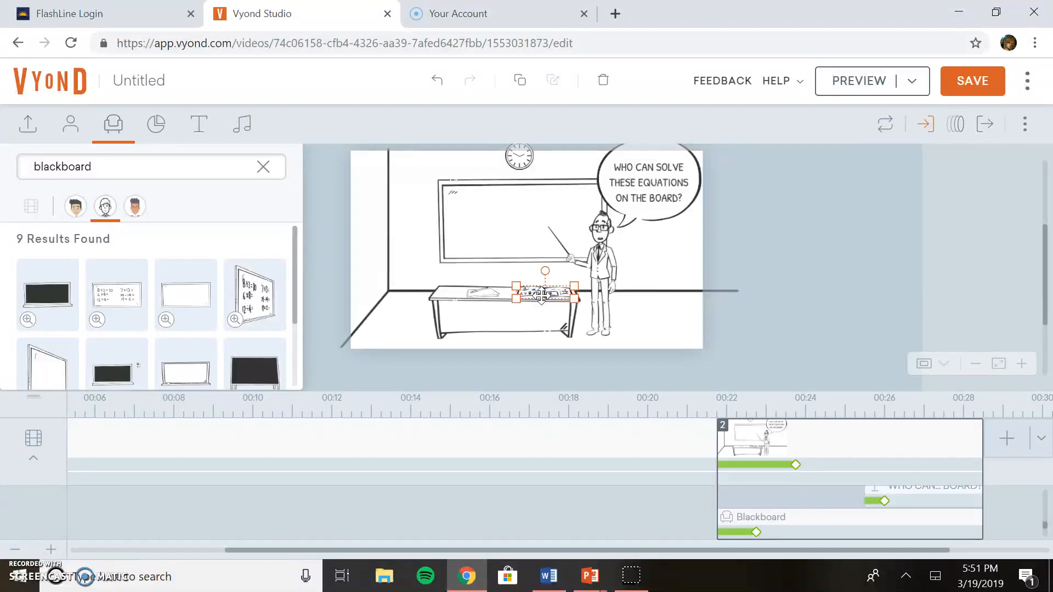
key("Delete")
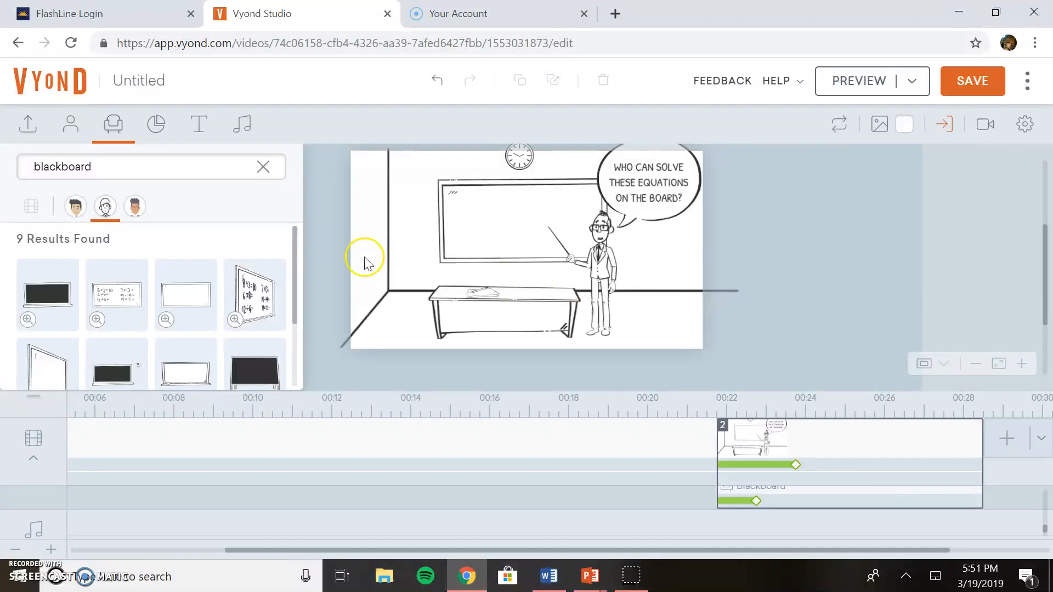
left_click(153, 165)
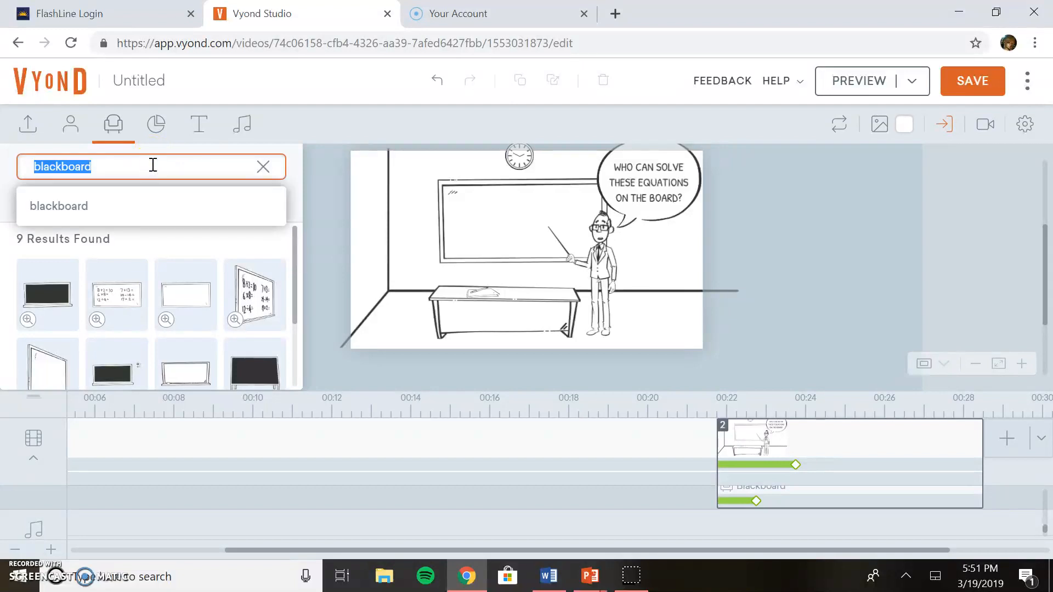
type("book")
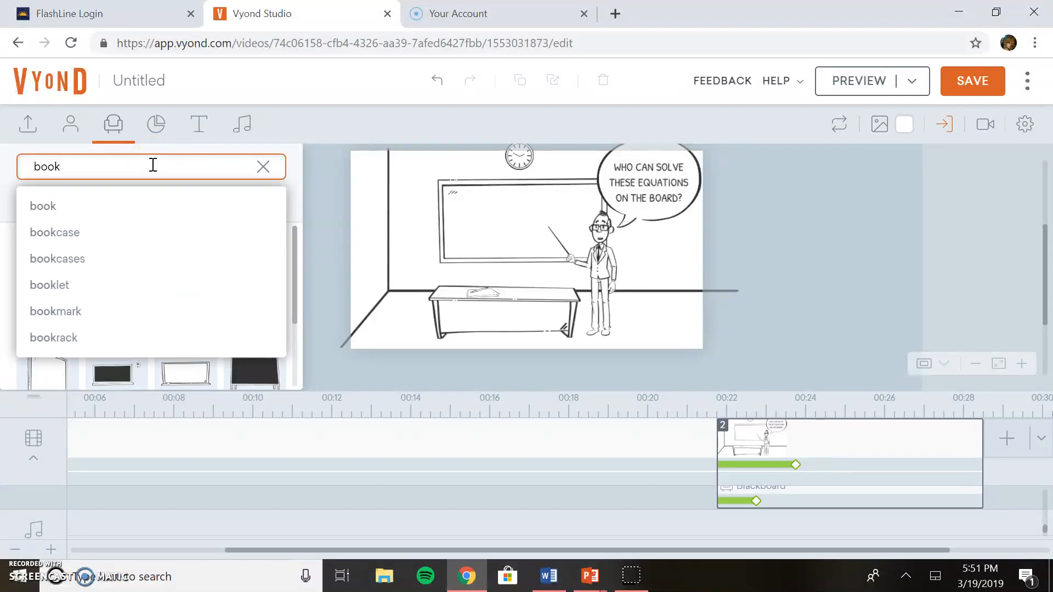
key("Return")
scroll(159, 267, "down", 1)
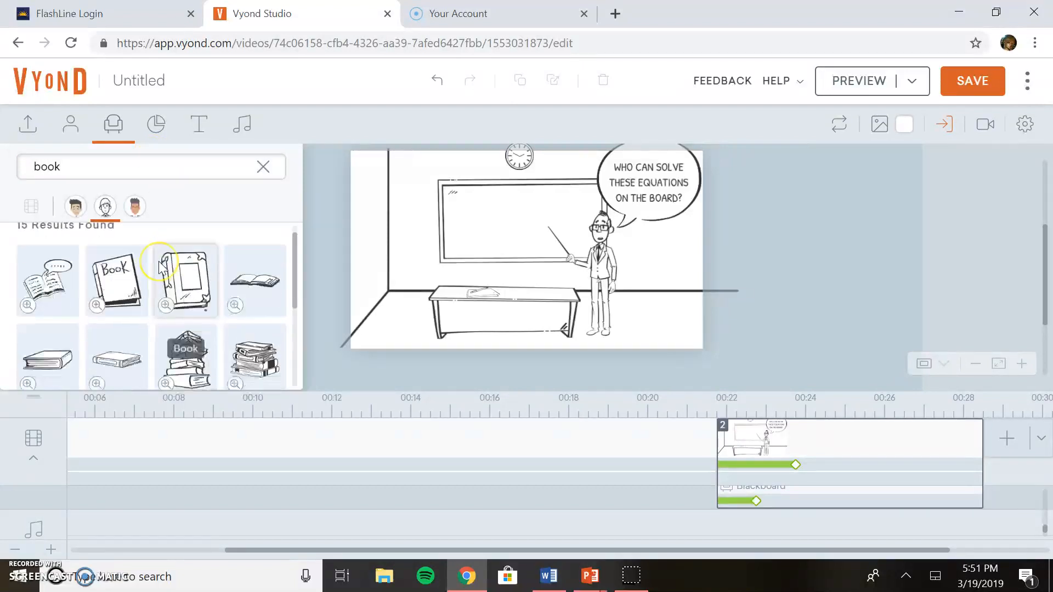
scroll(159, 262, "down", 2)
scroll(165, 261, "up", 1)
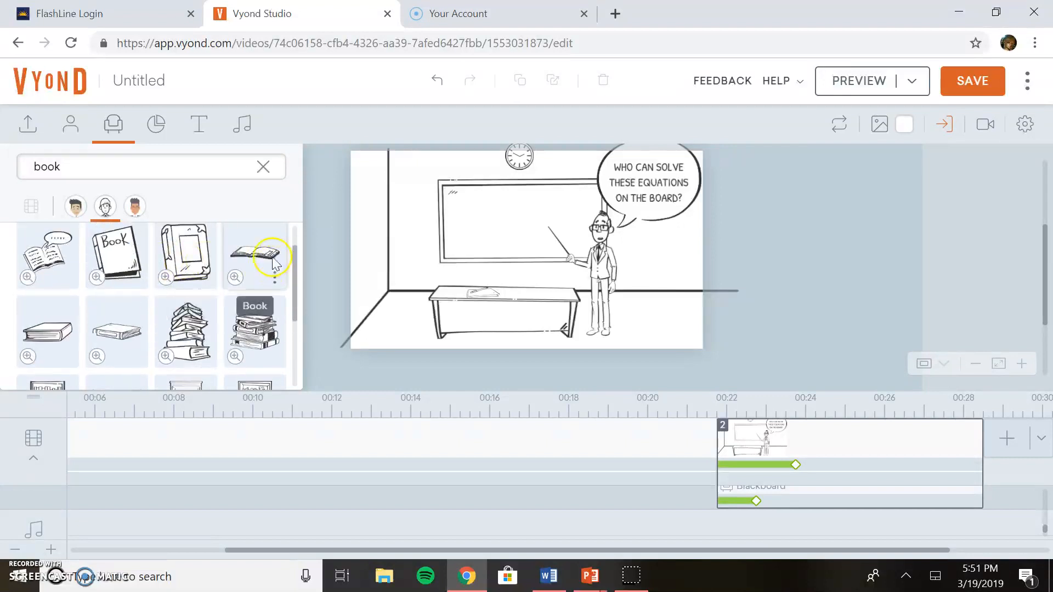
left_click(252, 334)
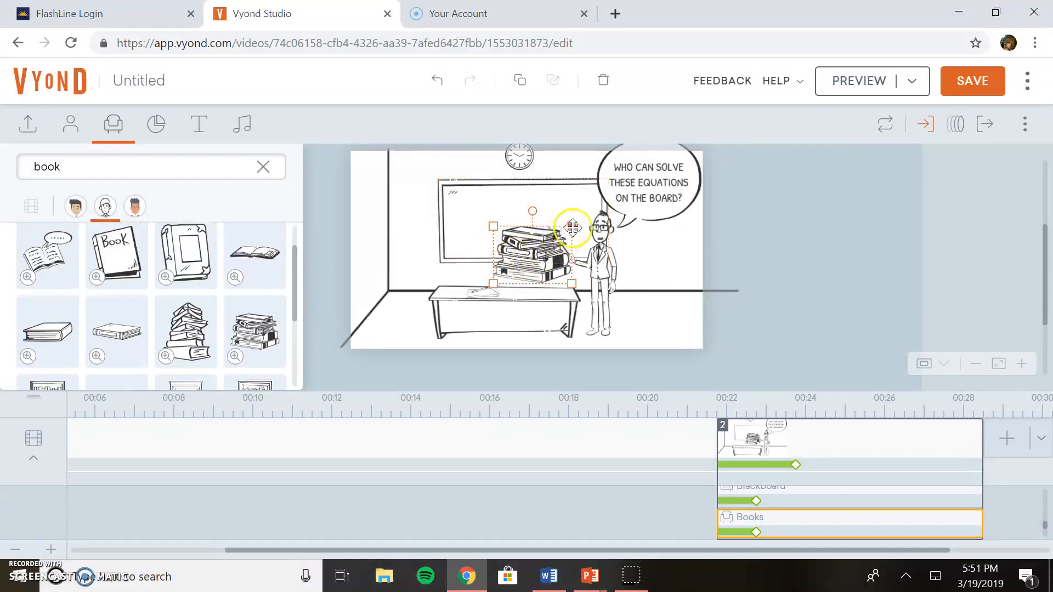
left_click_drag(570, 227, 547, 277)
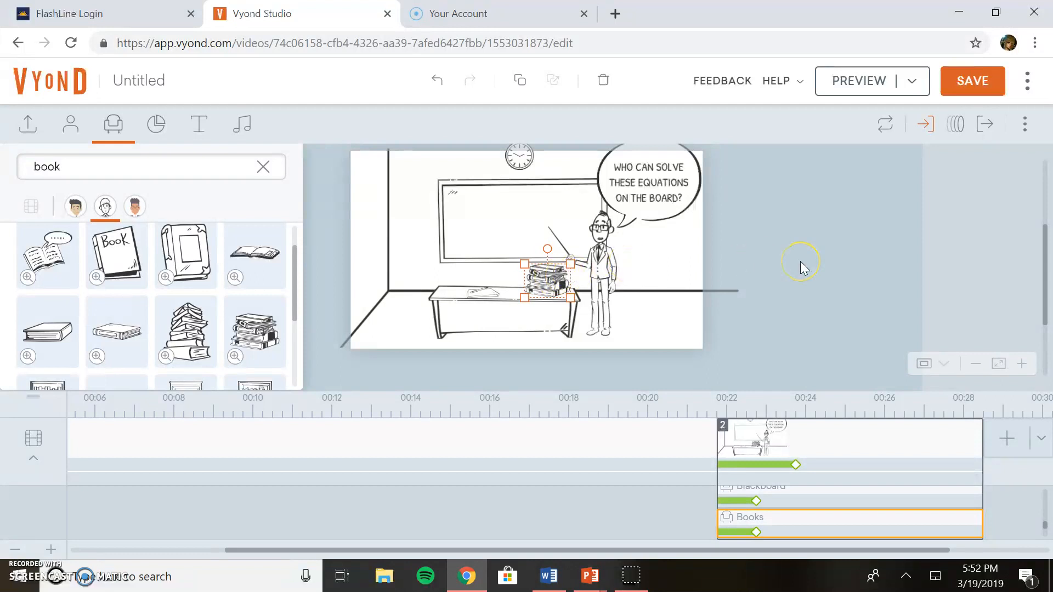
Delete the second scene with the classroom from the timeline
left_click(904, 474)
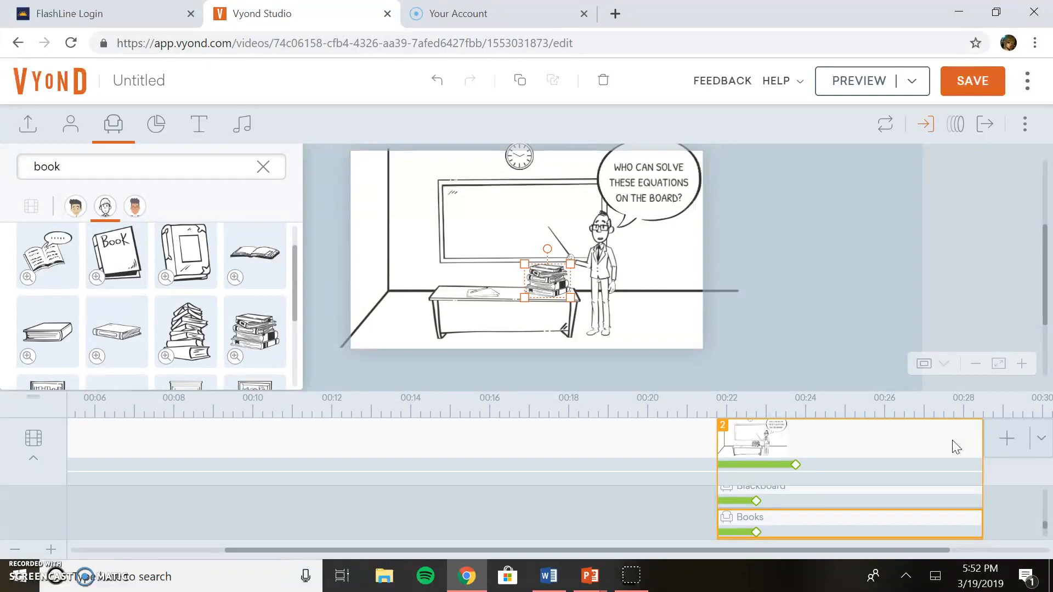
right_click(855, 435)
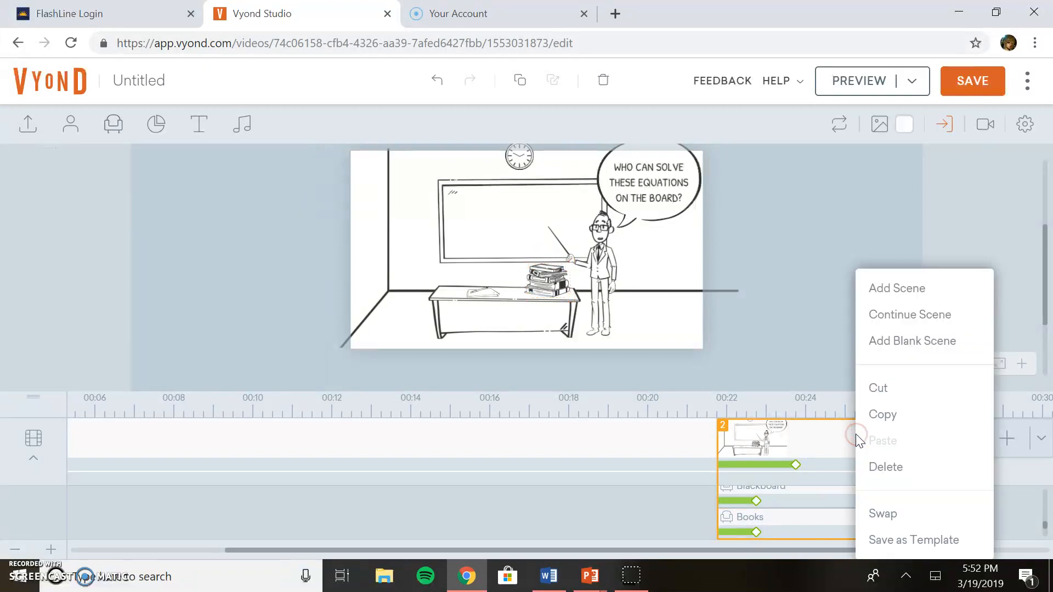
left_click(892, 470)
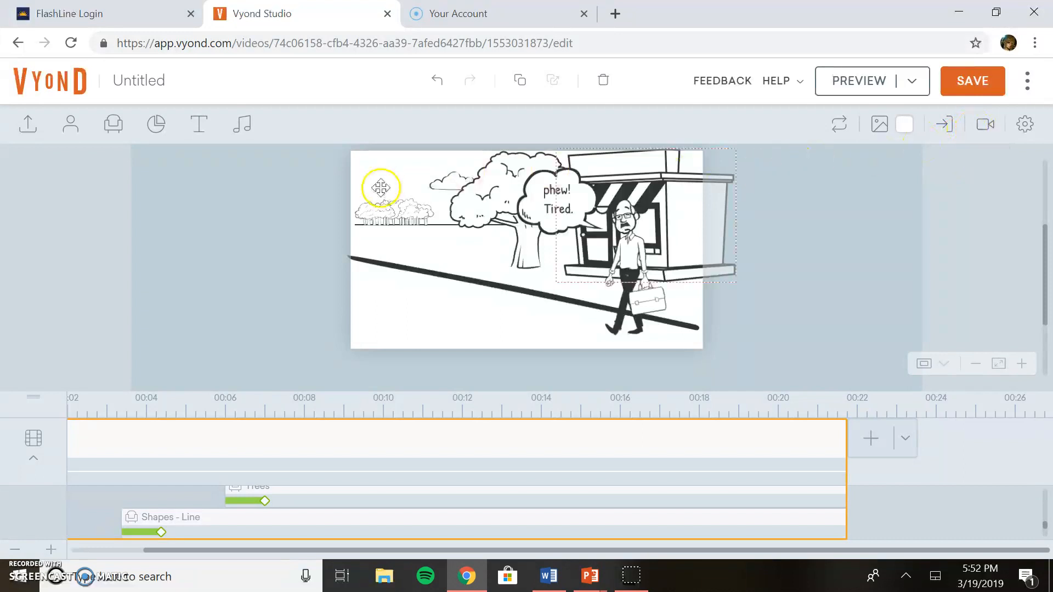
Add the saved custom old man character to the middle of the street scene
left_click(70, 131)
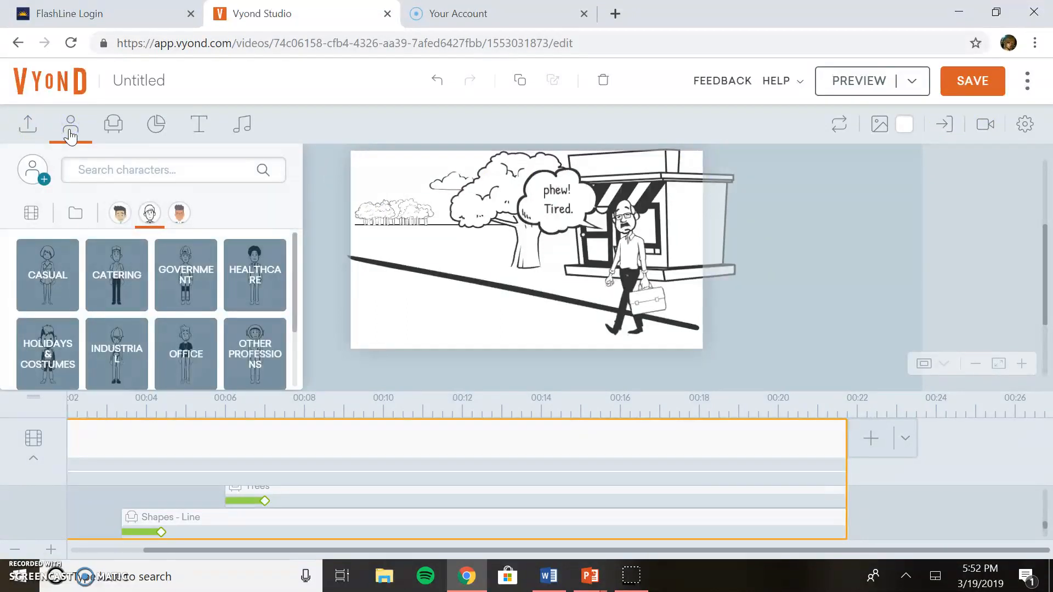
left_click(41, 178)
left_click(75, 214)
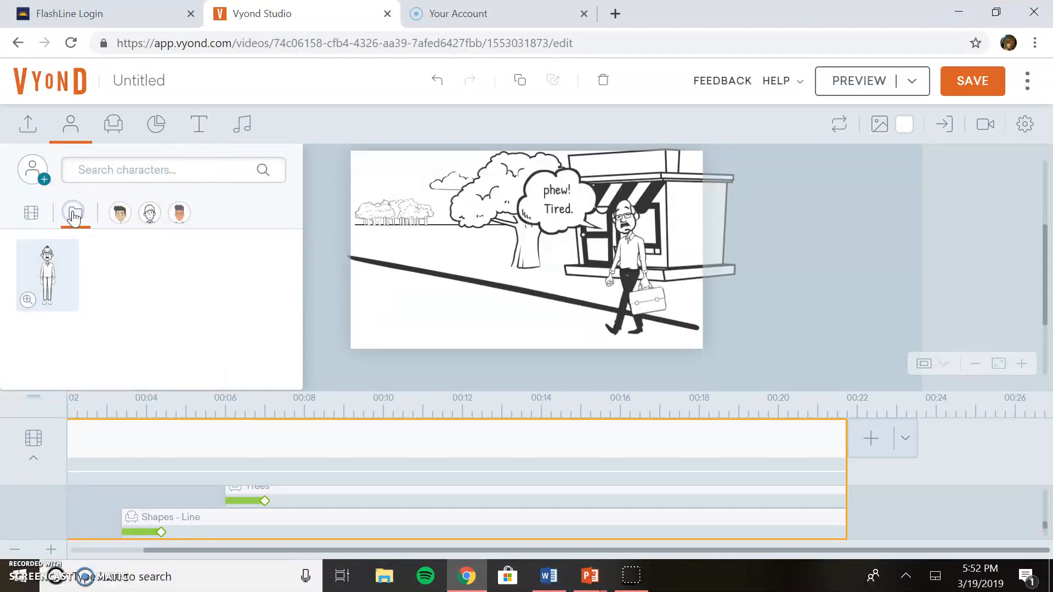
left_click(59, 267)
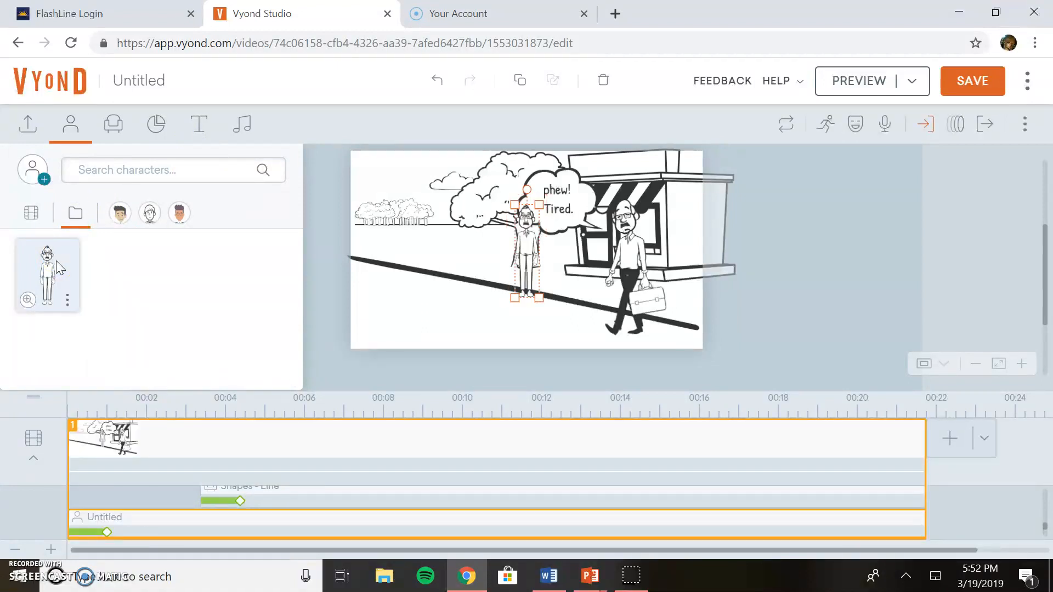
Enlarge the newly added standing old man and move him to the open area between the bushes and the tree
left_click_drag(512, 299, 433, 343)
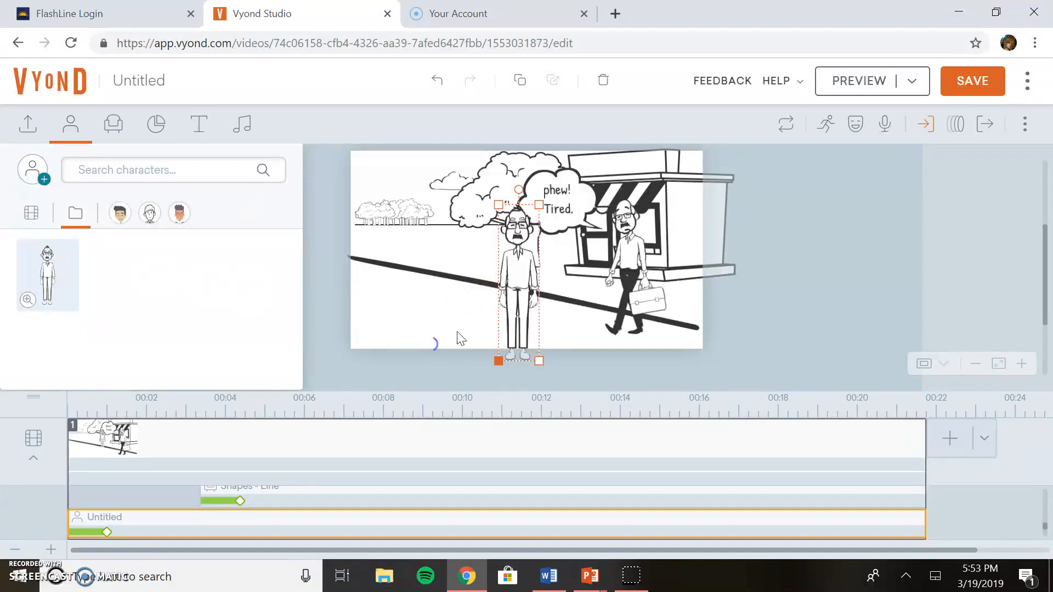
left_click(528, 292)
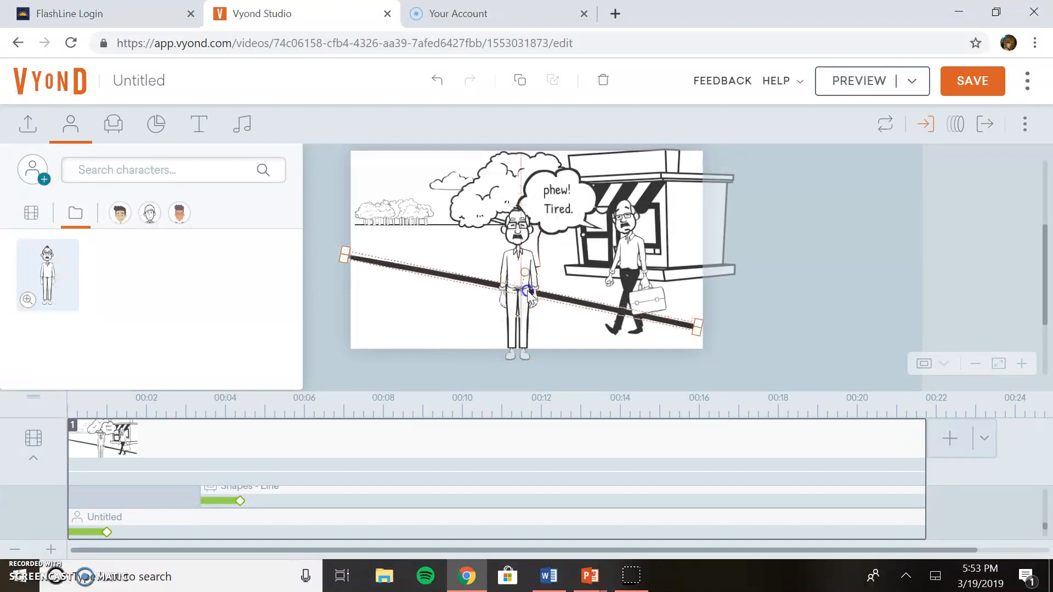
left_click_drag(509, 263, 454, 243)
left_click(449, 235)
Delete the standing old man beside the tree, keeping the walking man with the briefcase
left_click(468, 250)
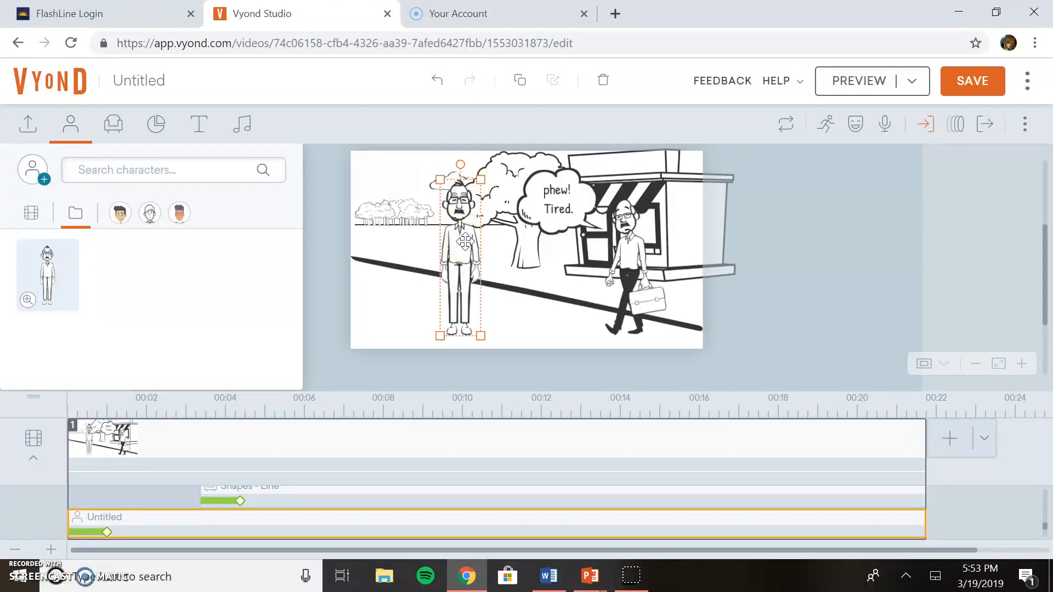
key("Delete")
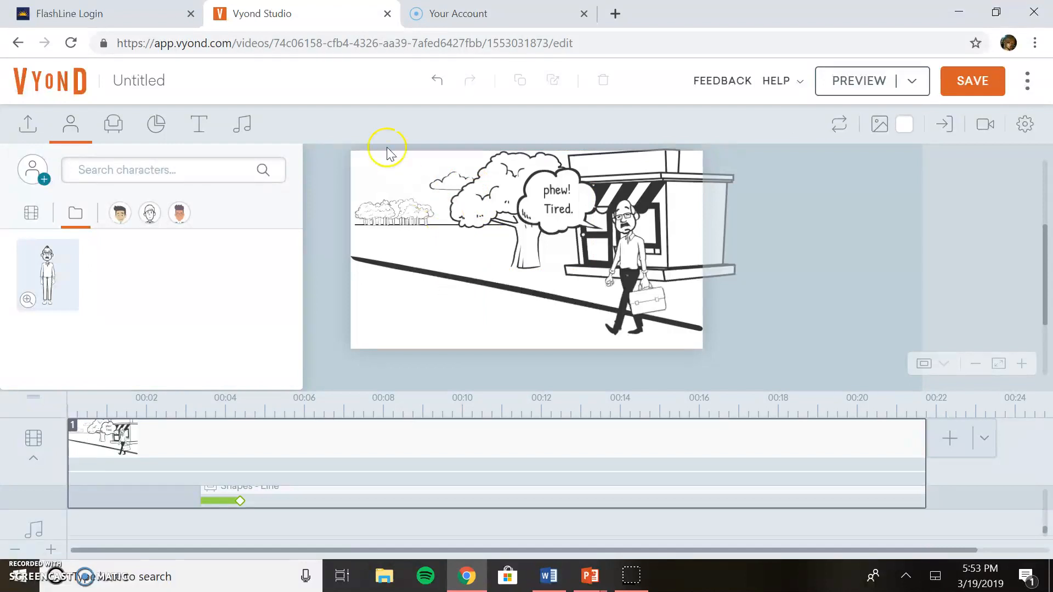
Open the chart library to view the available chart types
left_click(170, 122)
left_click(167, 120)
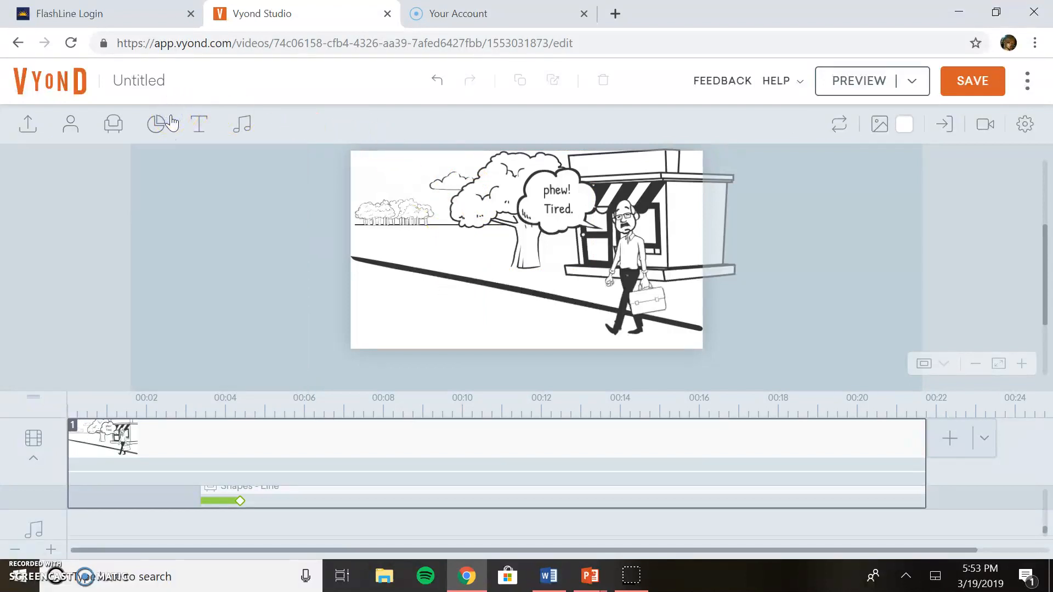
left_click(157, 127)
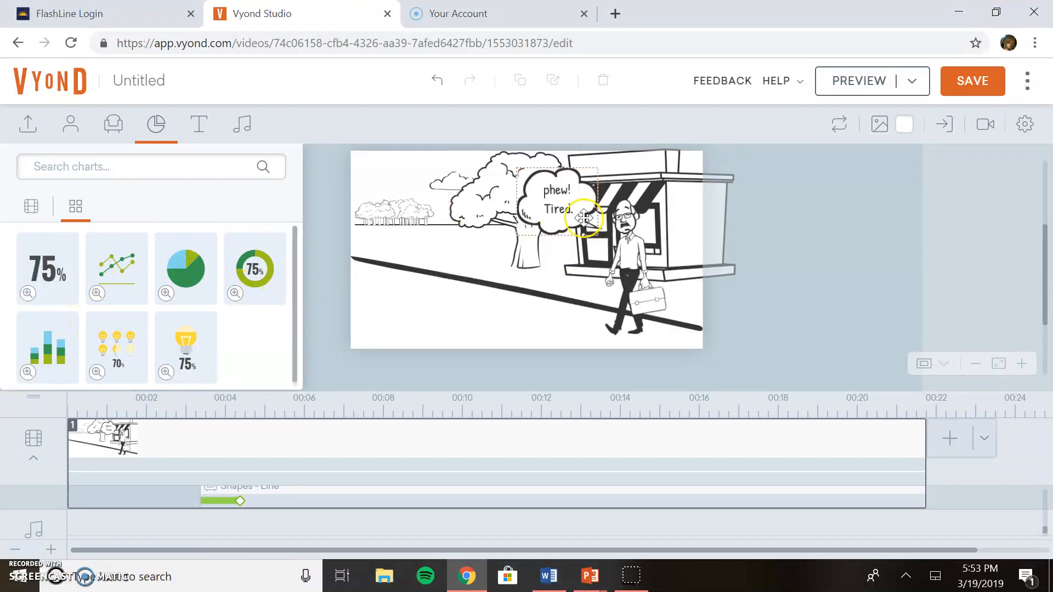
Open the audio library and browse through the list of music tracks
left_click(241, 127)
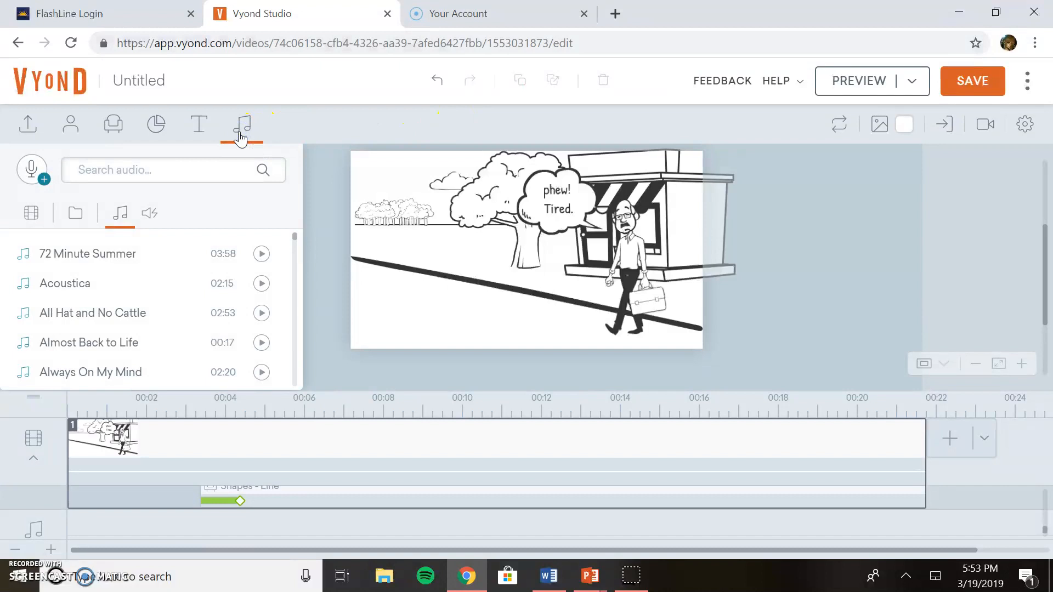
left_click(559, 191)
scroll(165, 317, "down", 1)
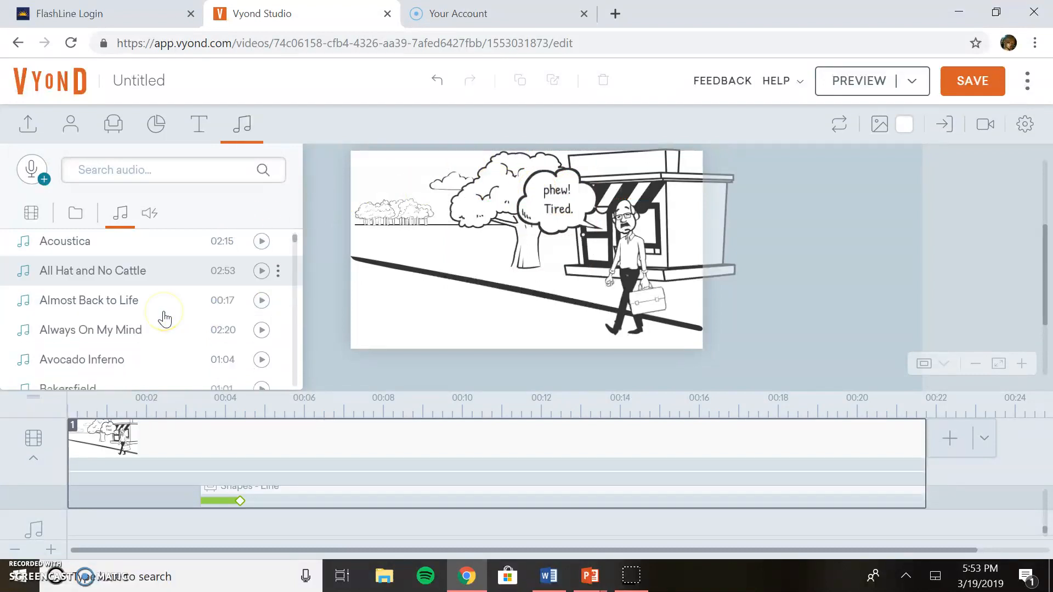
scroll(165, 318, "up", 1)
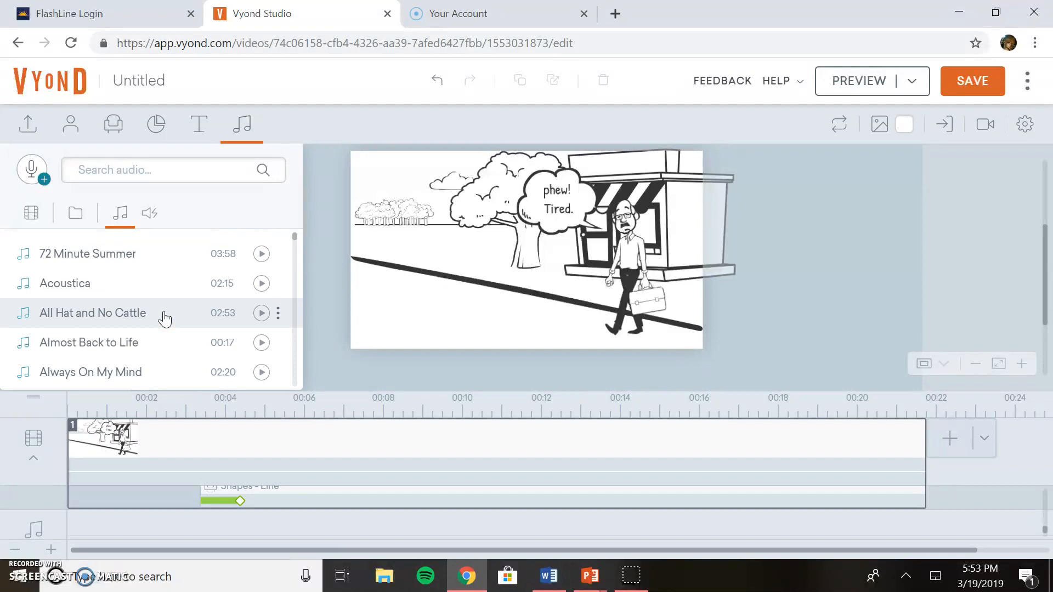
scroll(165, 319, "down", 3)
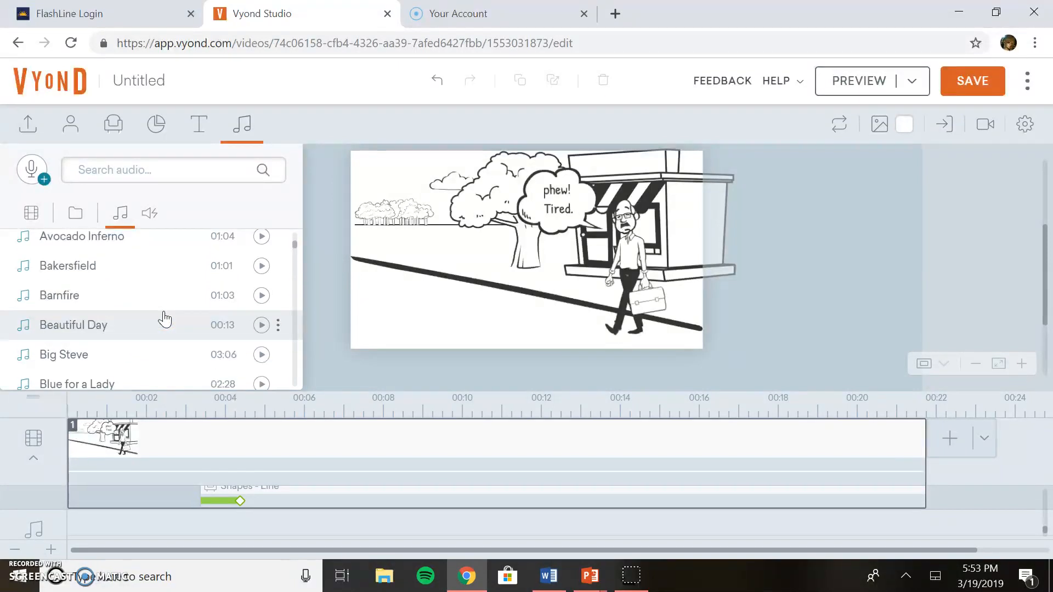
scroll(164, 319, "down", 2)
scroll(165, 319, "down", 3)
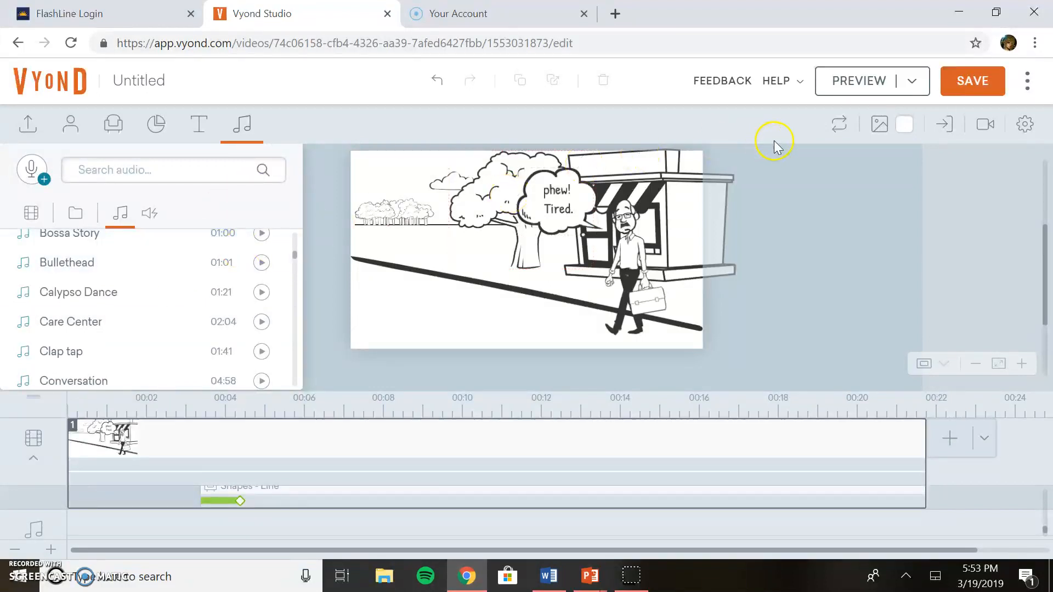
Open the background library for the street scene to view its location and pattern categories
left_click(880, 125)
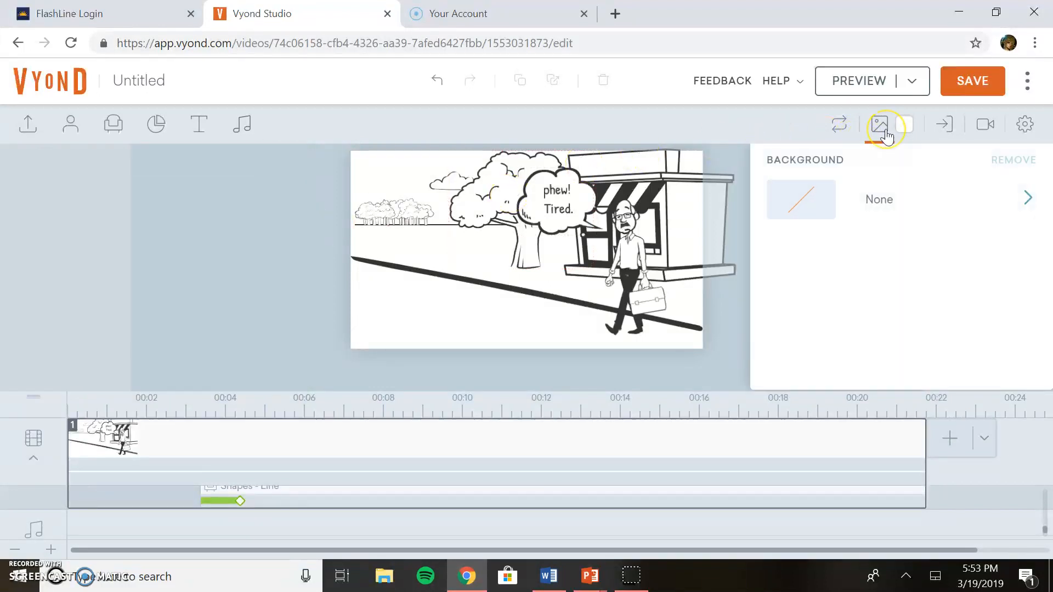
left_click(839, 199)
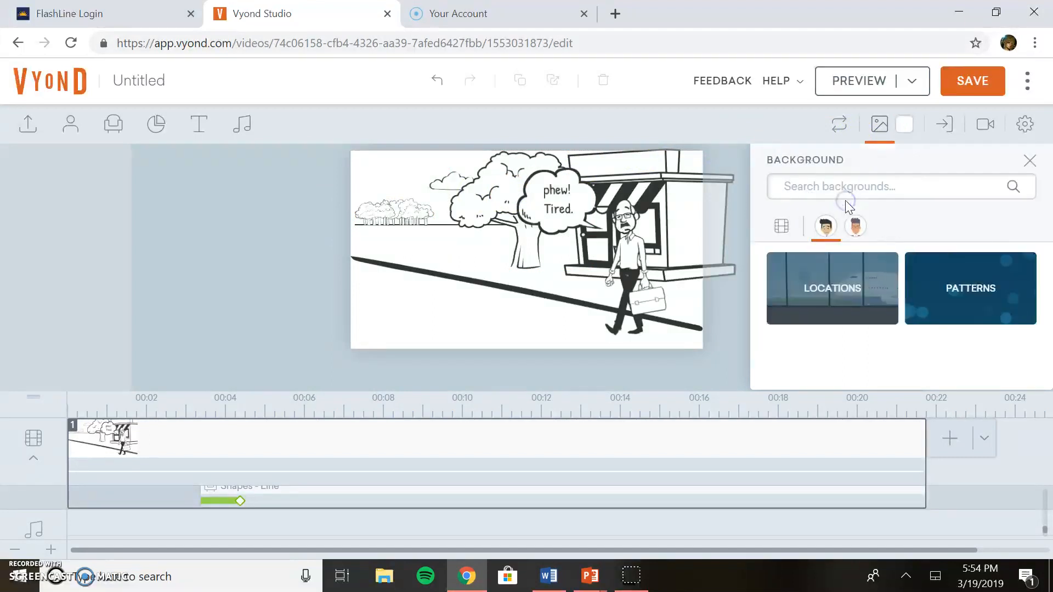